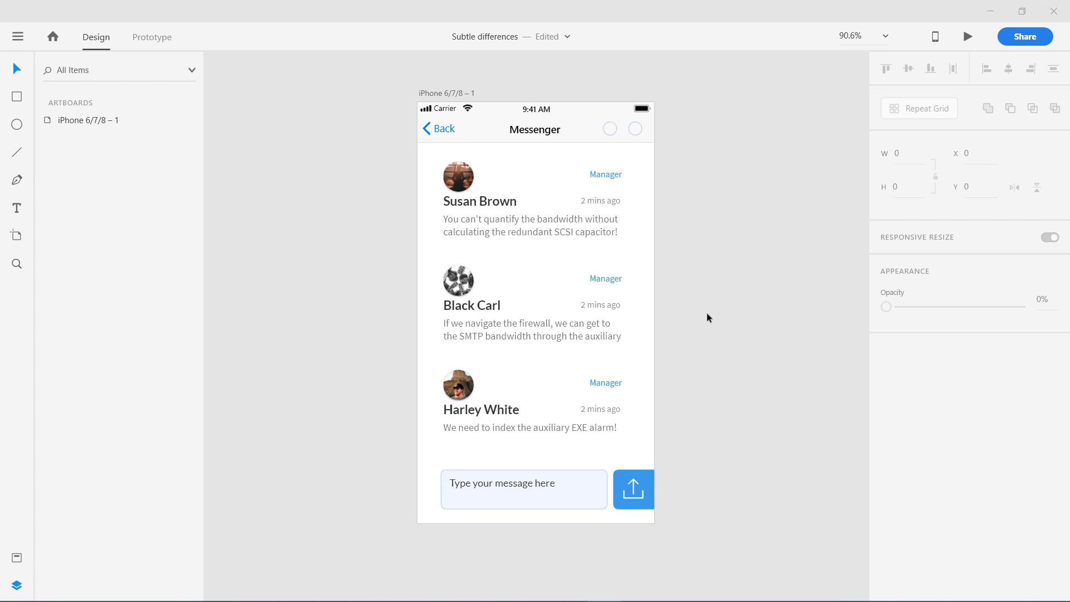
Select Repeat Grid 1, the three-entry Messenger message list on the artboard
left_click(484, 206)
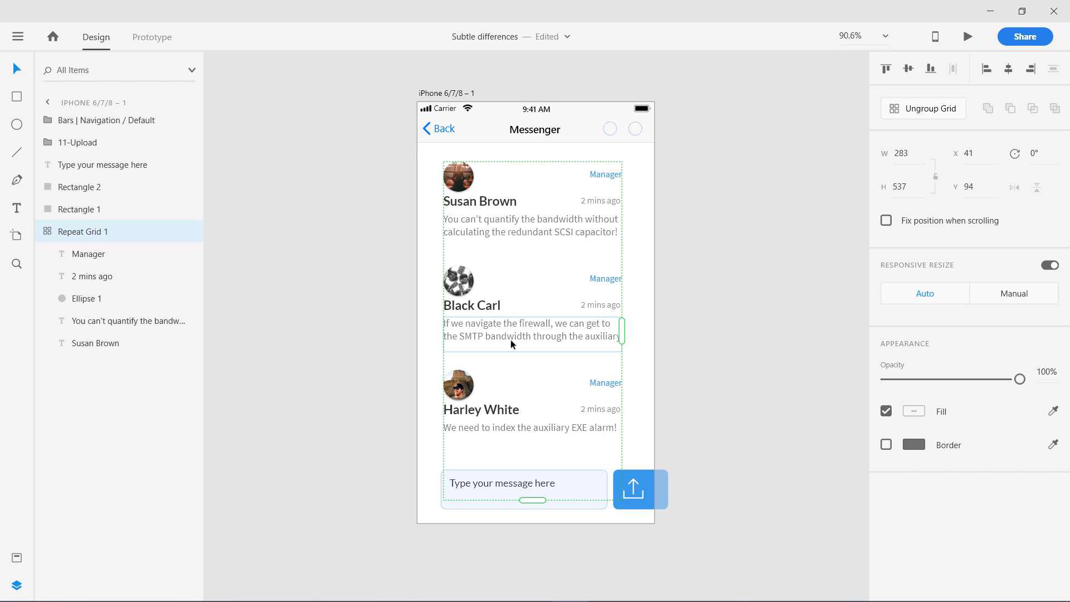
left_click(356, 319)
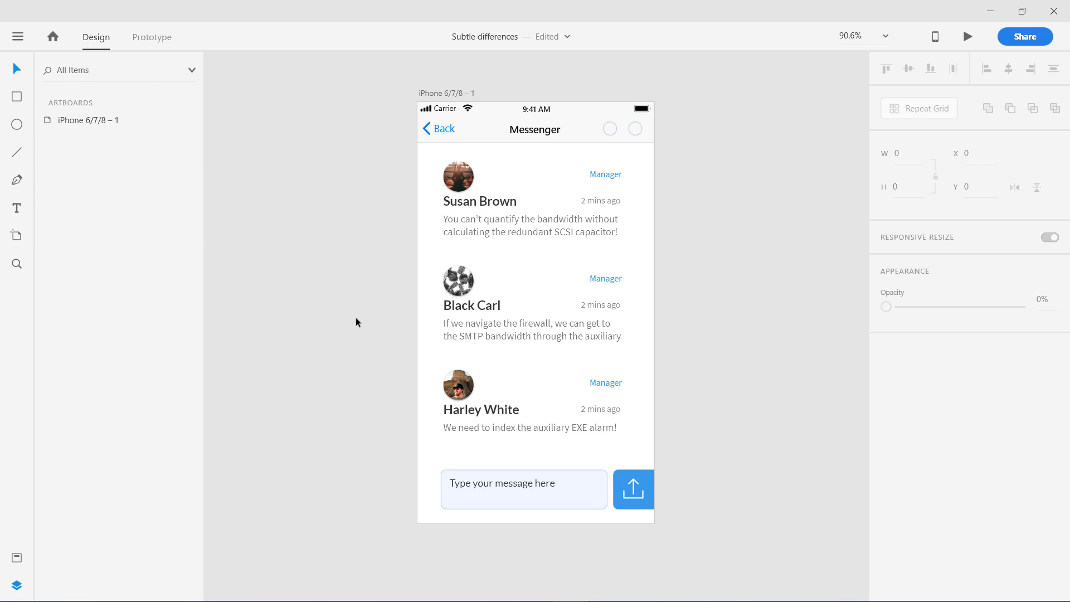
left_click(491, 220)
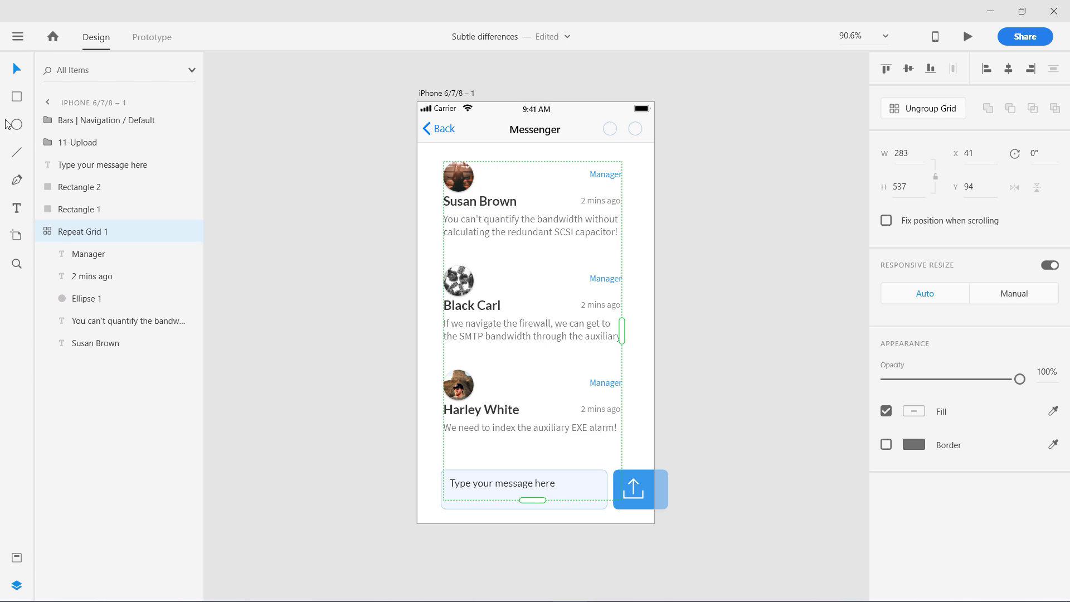
left_click(18, 36)
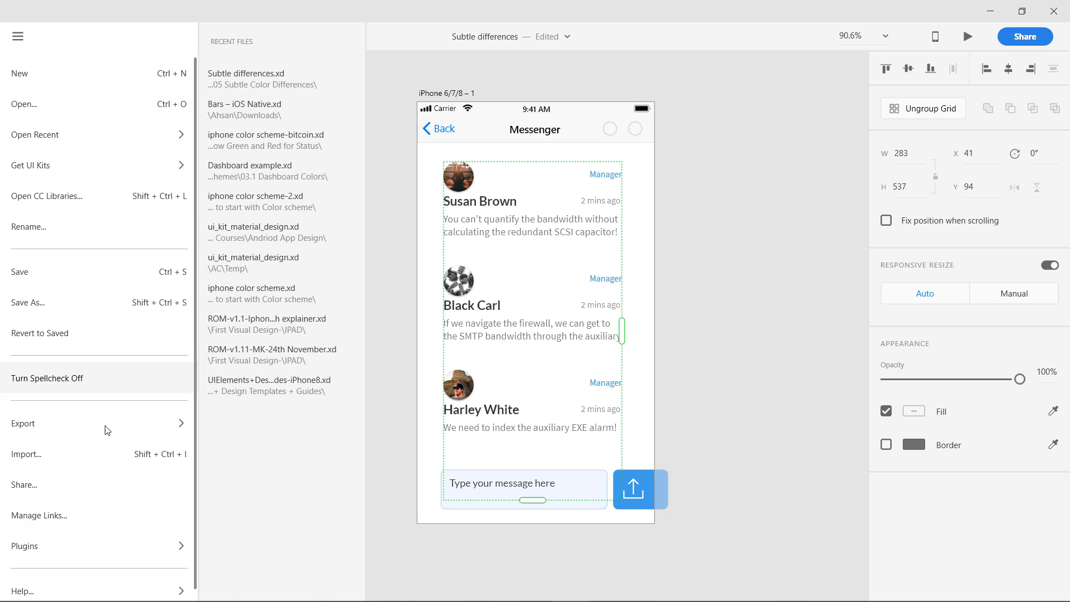
mouse_move(33, 546)
mouse_move(270, 490)
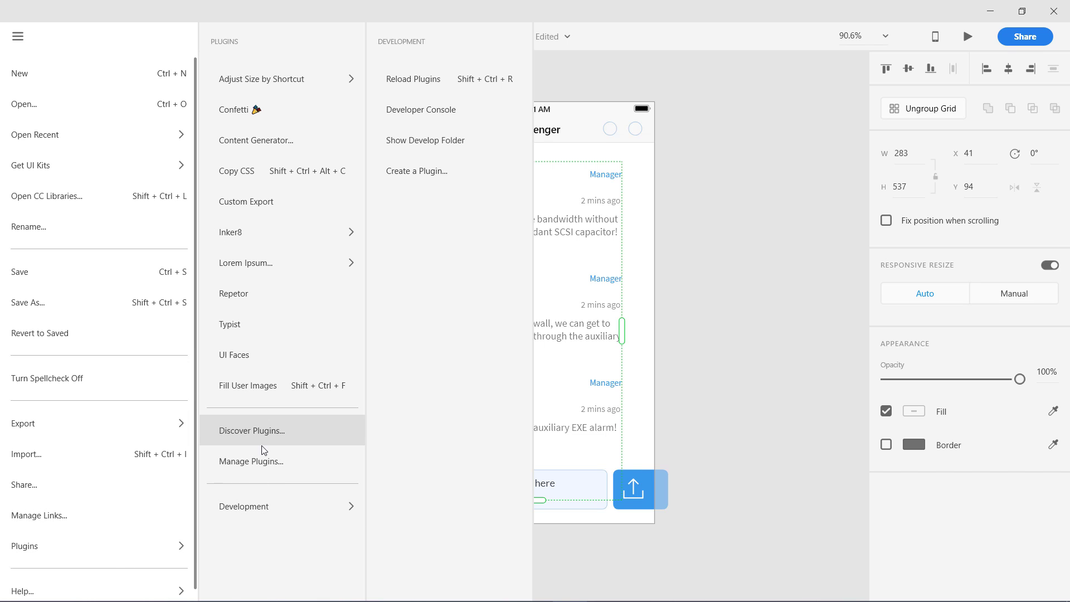
left_click(263, 459)
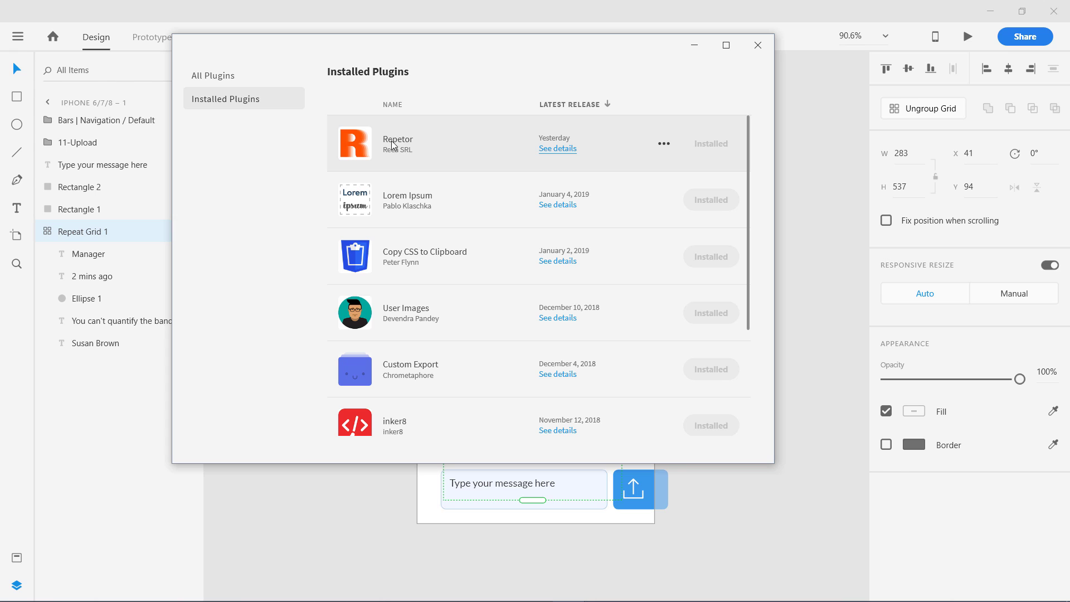
left_click(213, 77)
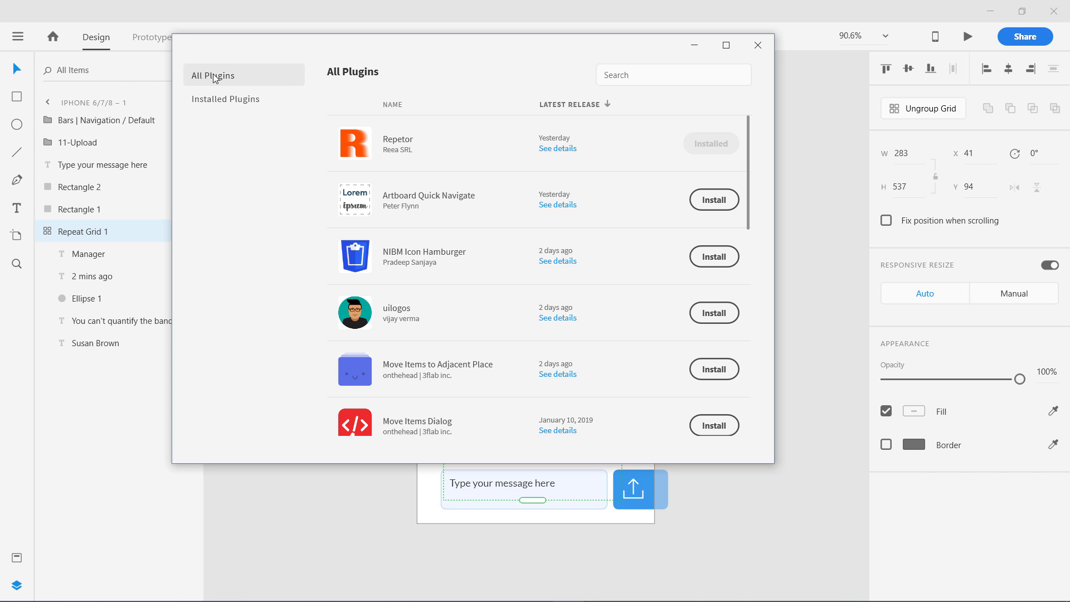
left_click(647, 73)
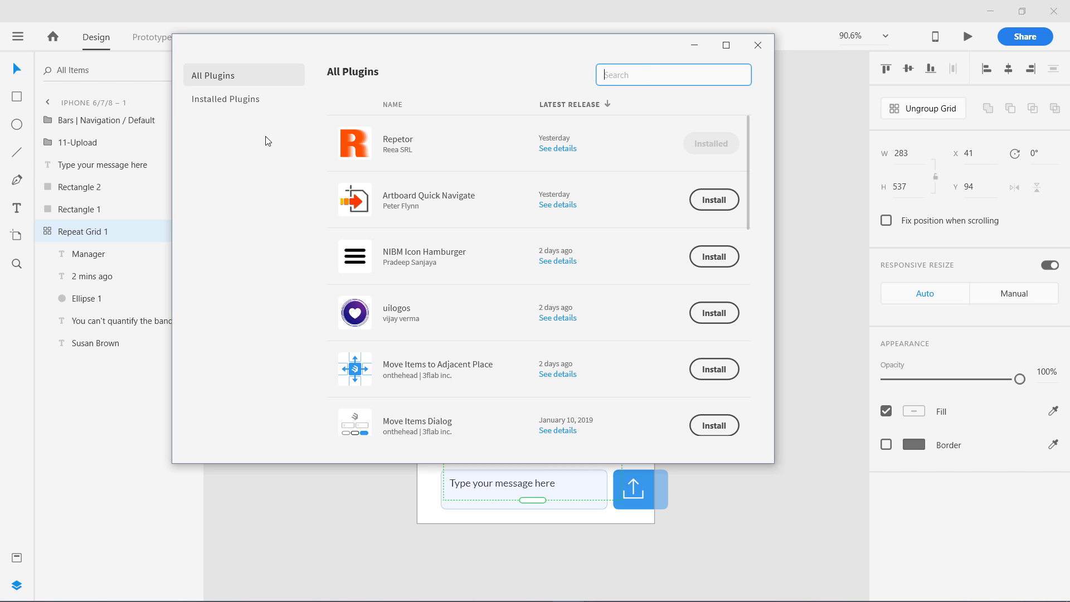
left_click(757, 45)
left_click(792, 249)
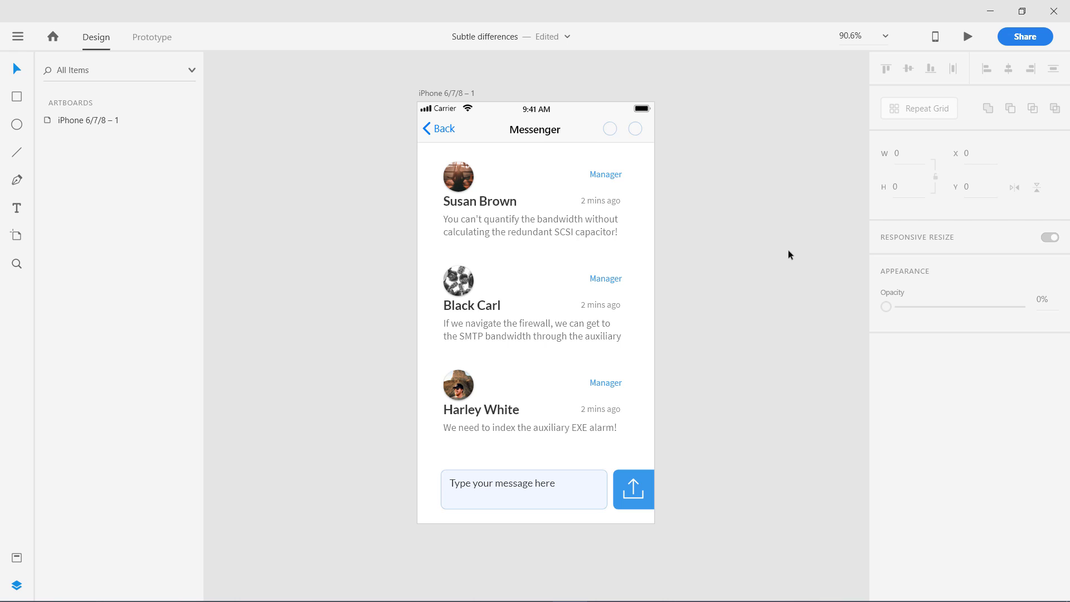
With the message list selected, launch the Repetor plugin from the main menu's Plugins list
left_click(457, 184)
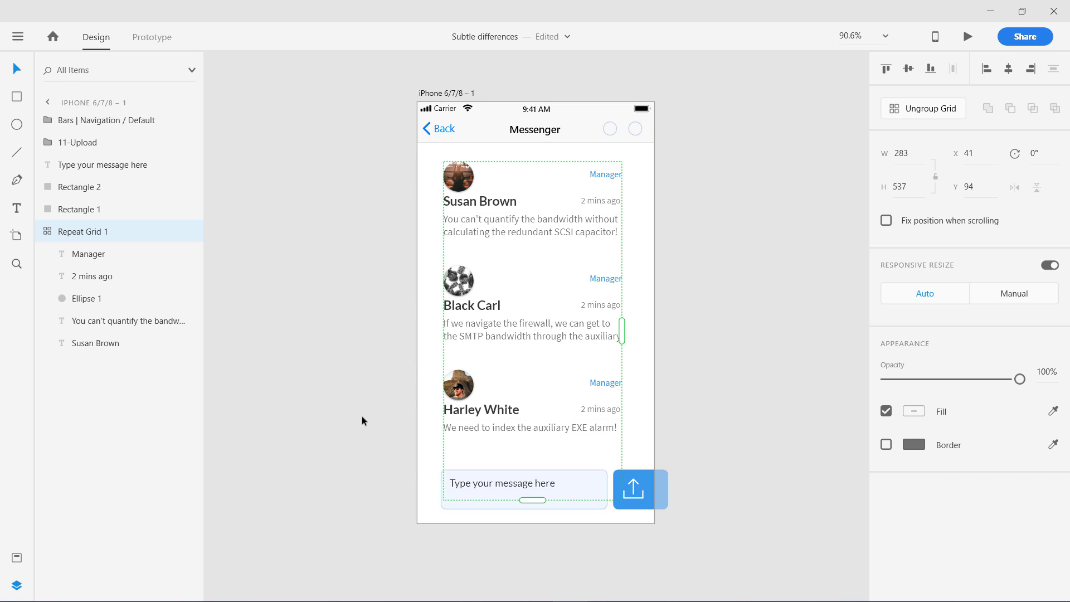
left_click(17, 37)
mouse_move(55, 540)
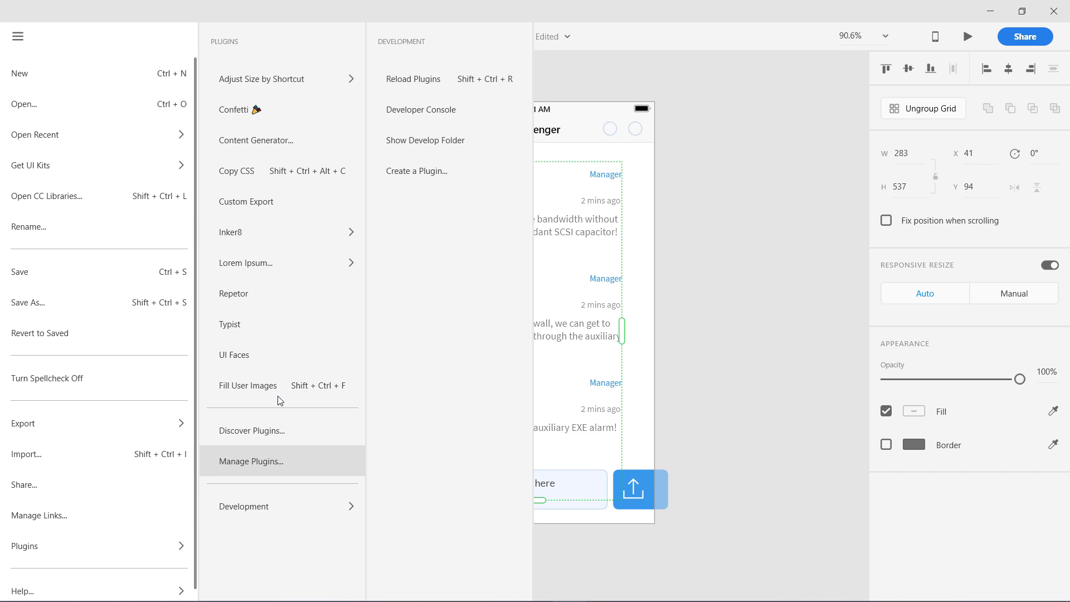
left_click(272, 304)
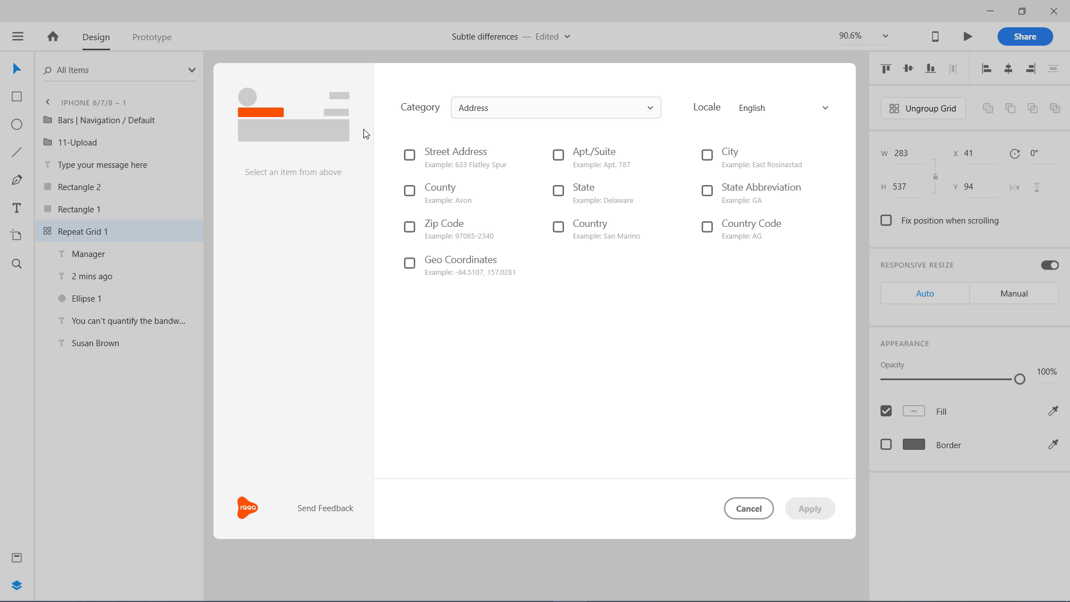
Fill the three avatars with Unsplash 'people' photos, then select the name text and close Repetor
left_click(245, 96)
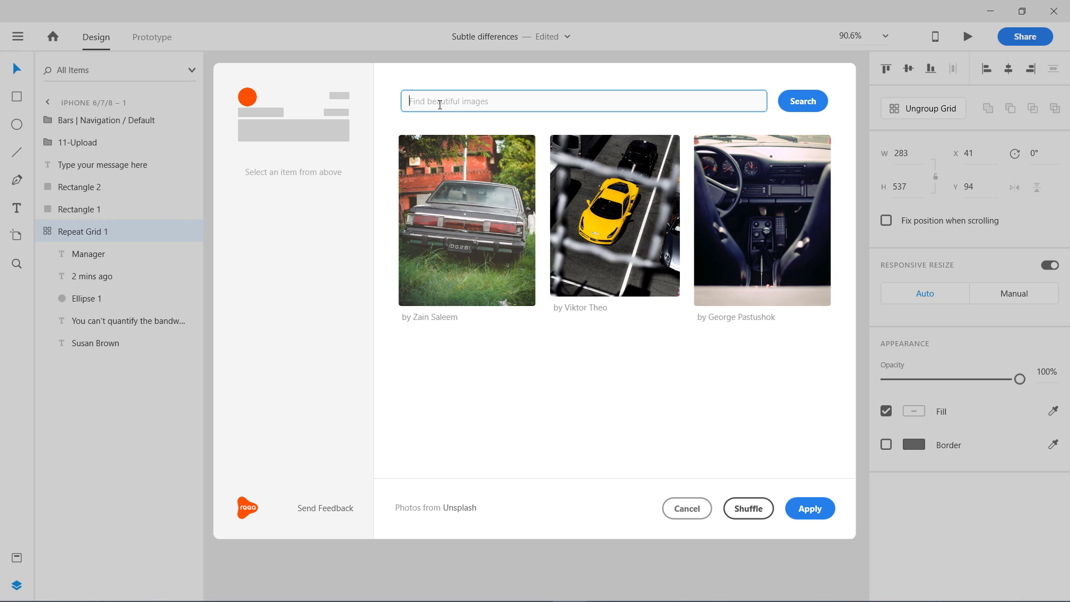
type("people")
left_click(791, 95)
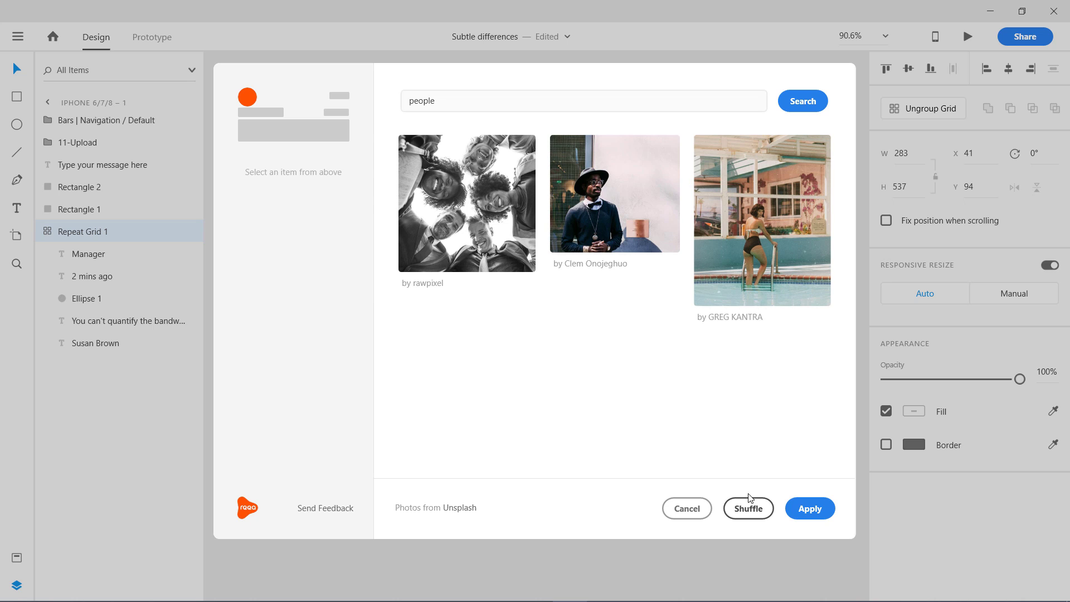
left_click(810, 508)
left_click(256, 113)
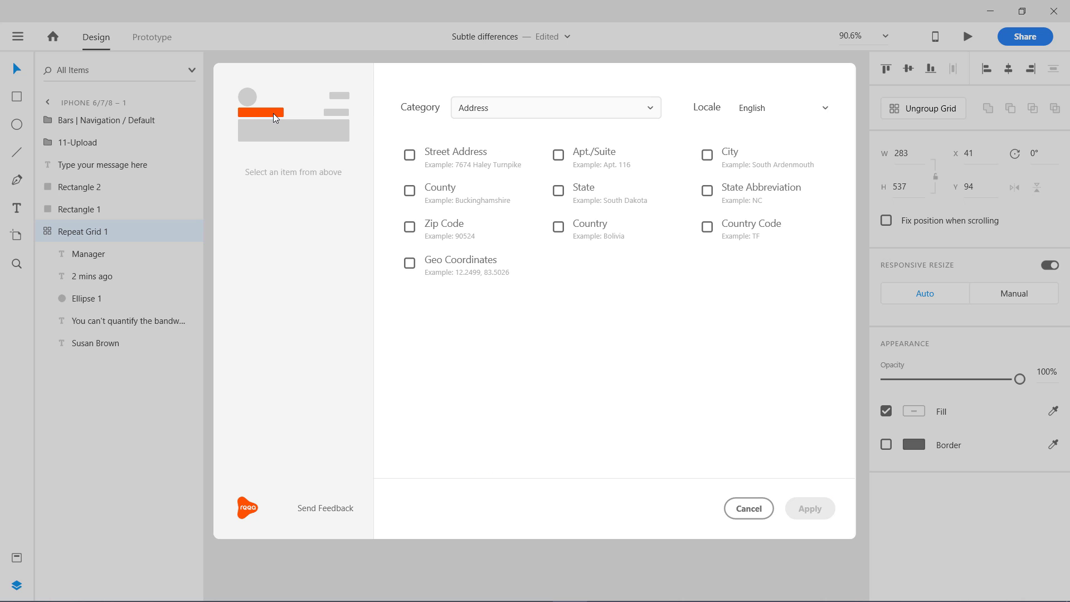
left_click(747, 509)
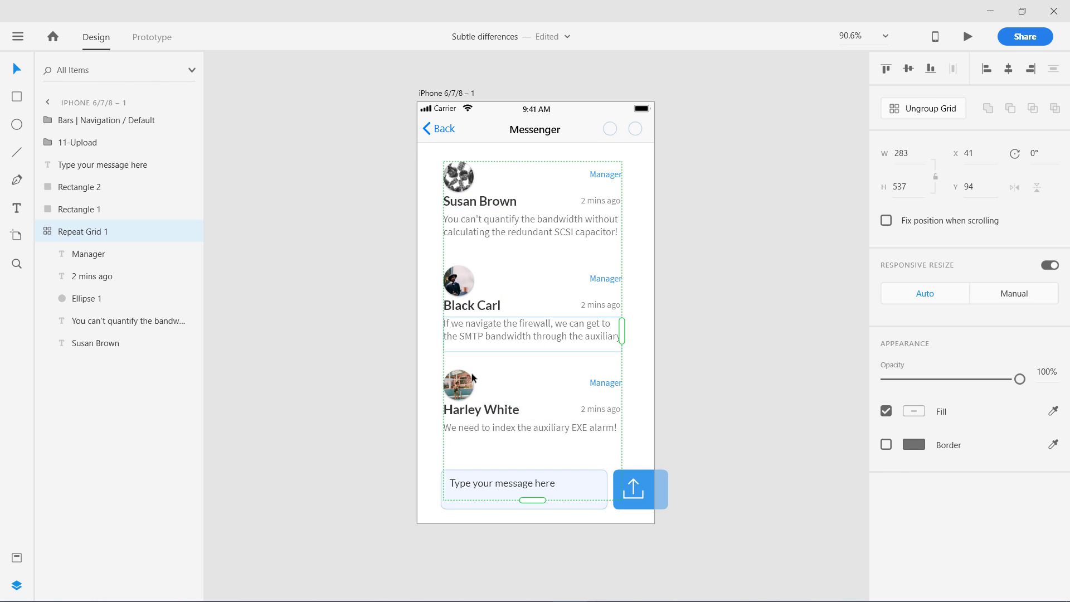
Reopen Repetor and apply Name-category first names to the three contacts
left_click(19, 38)
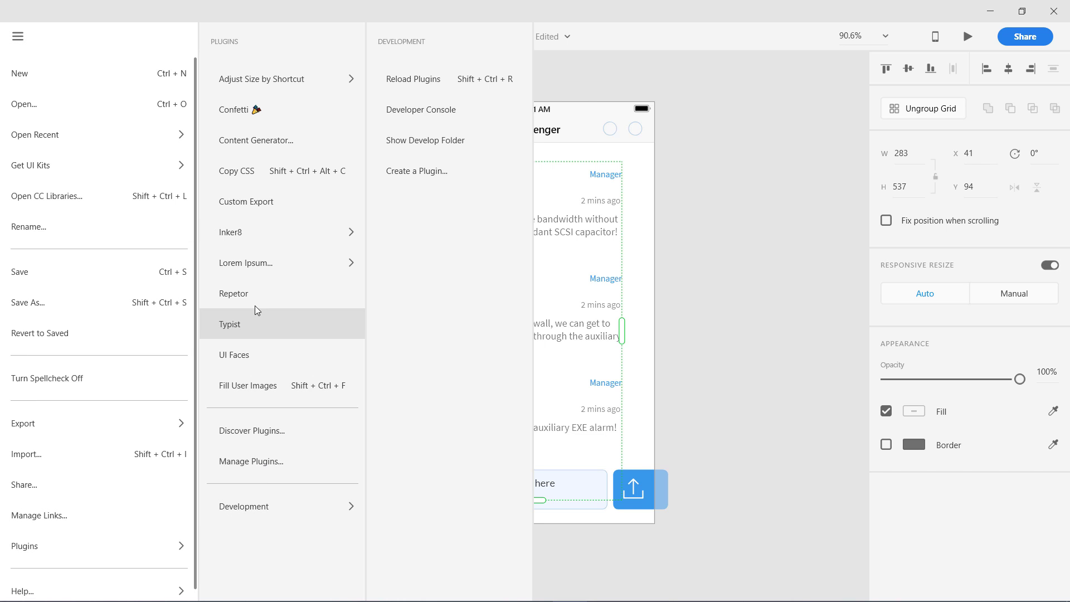
left_click(255, 301)
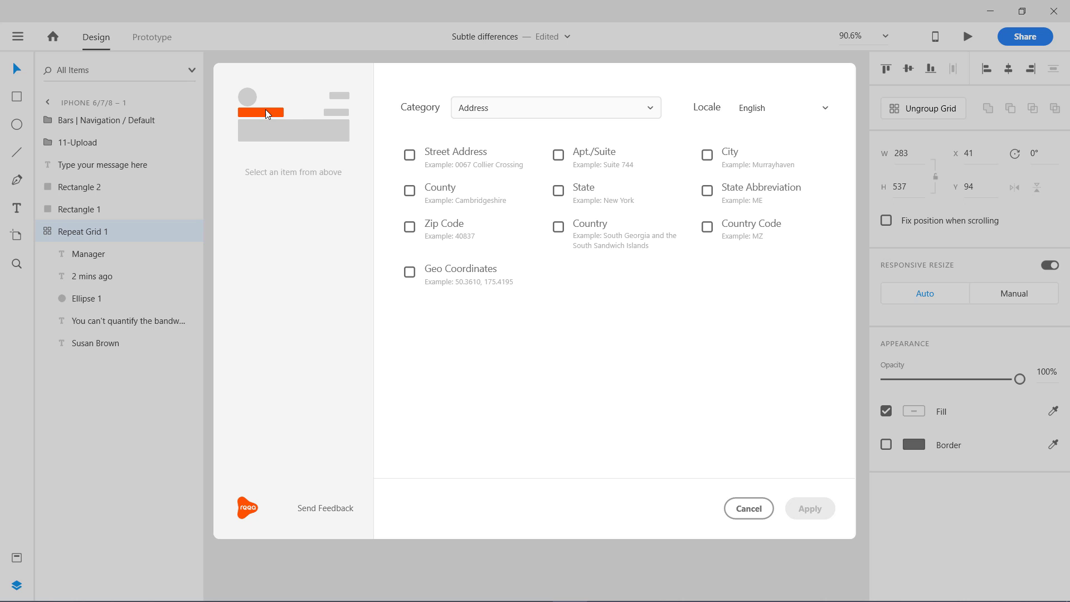
left_click(496, 113)
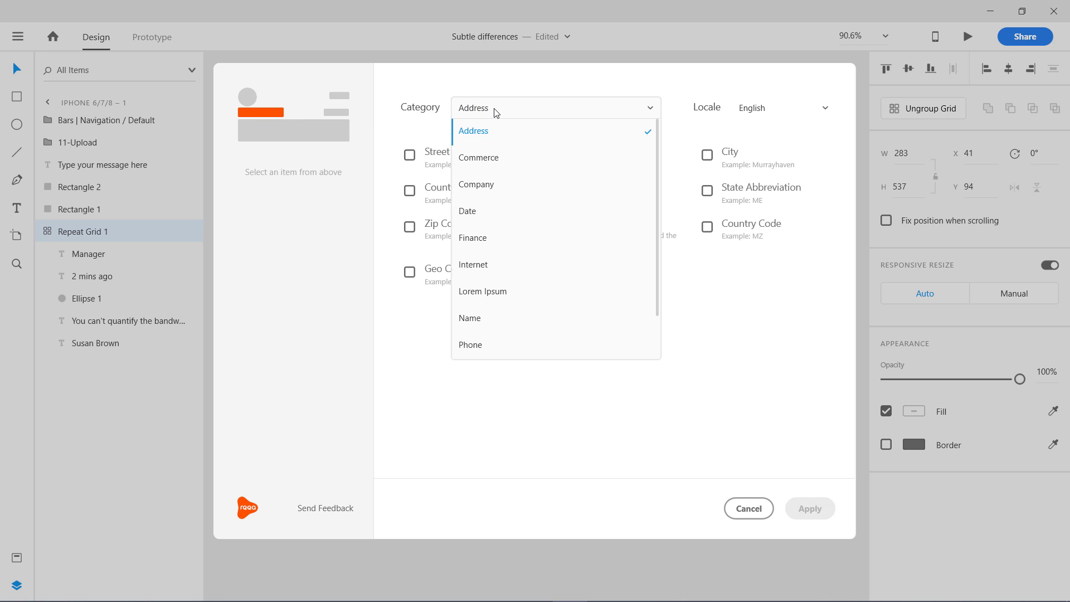
left_click(482, 317)
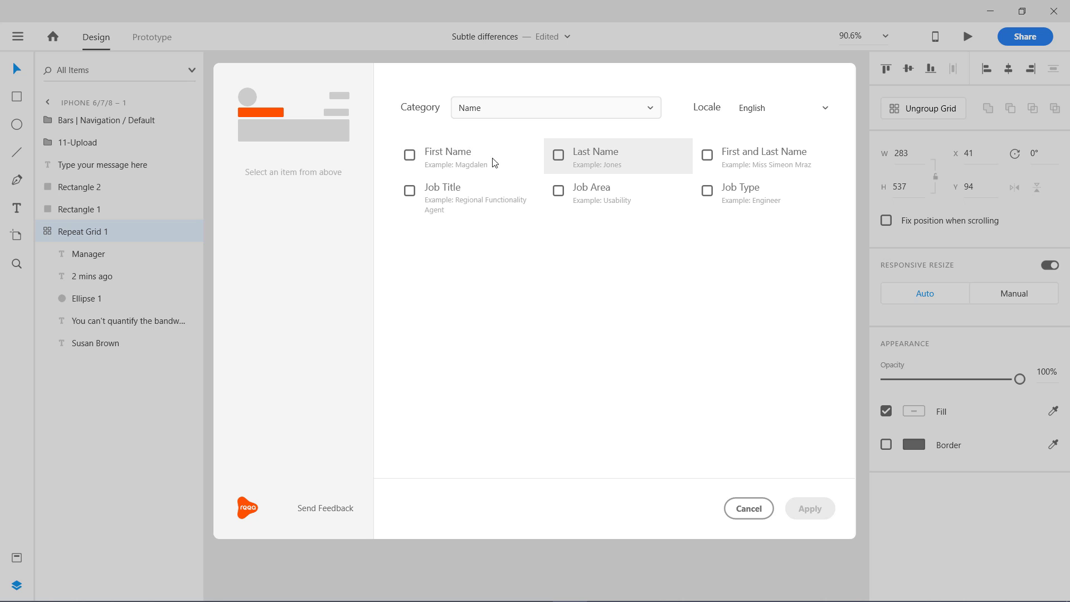
left_click(410, 156)
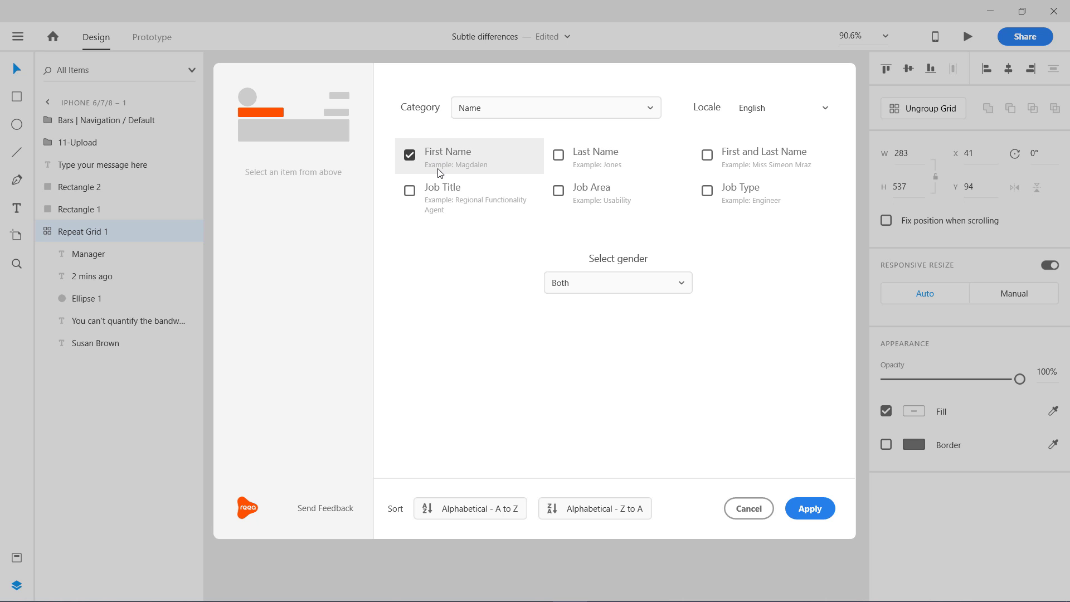
left_click(615, 290)
left_click(615, 290)
left_click(616, 291)
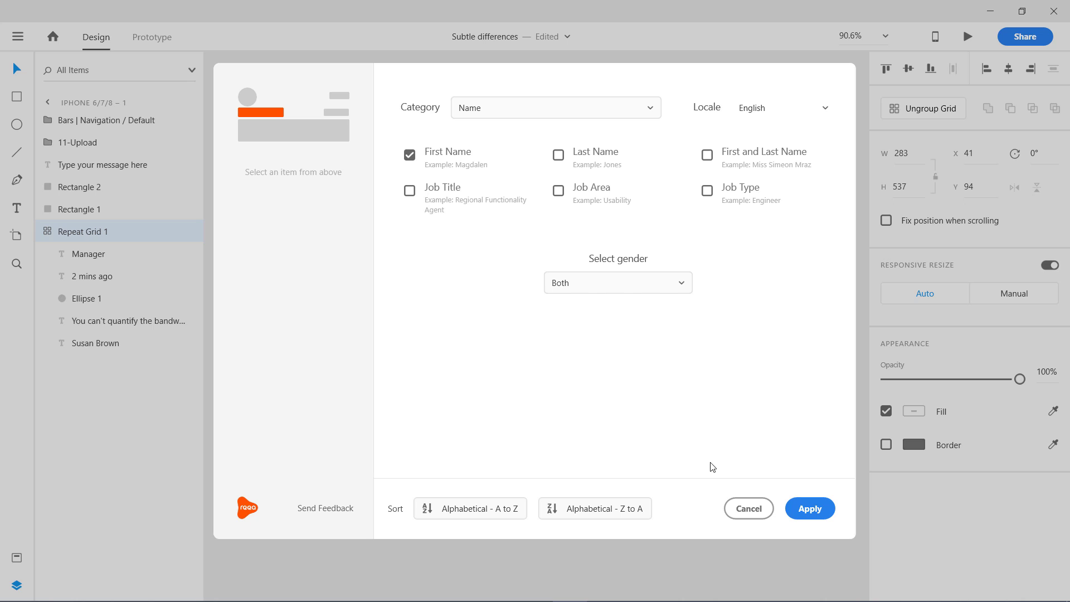
left_click(788, 509)
Apply random City names to the Manager labels and close the plugin
left_click(336, 95)
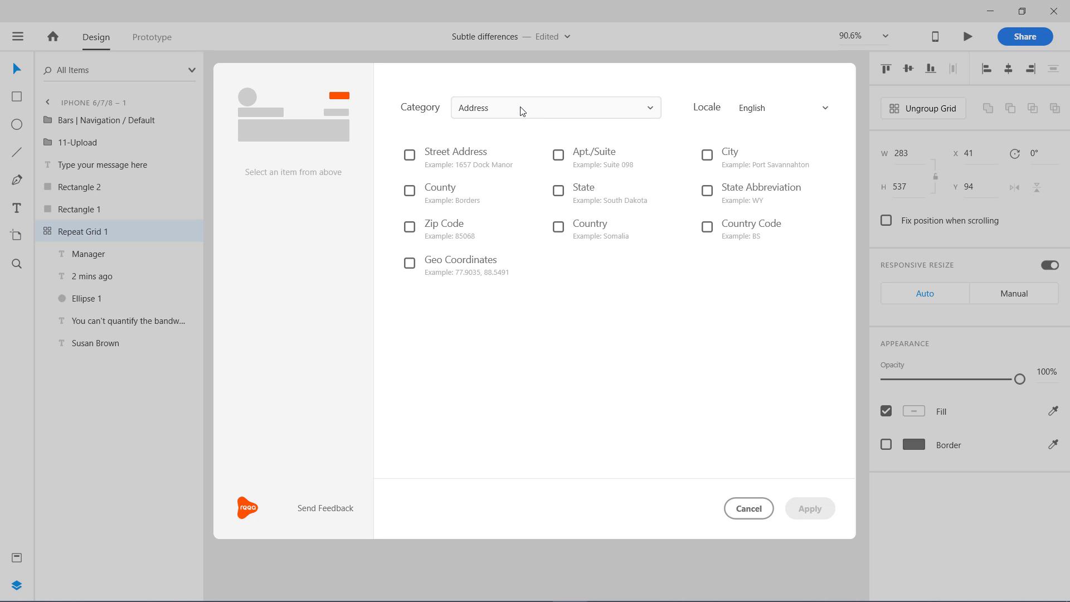
left_click(707, 156)
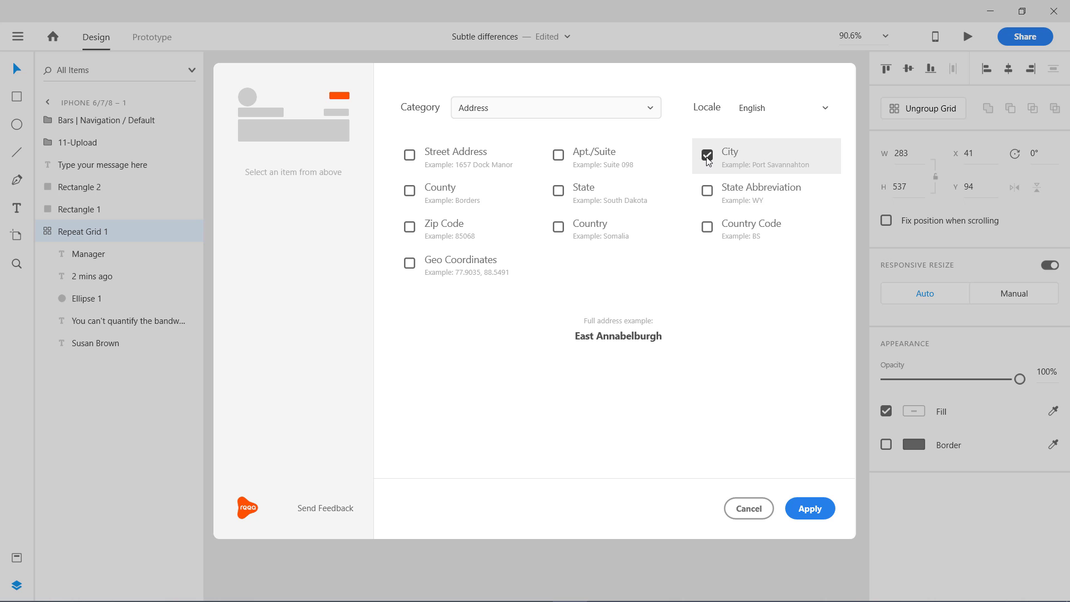
left_click(810, 508)
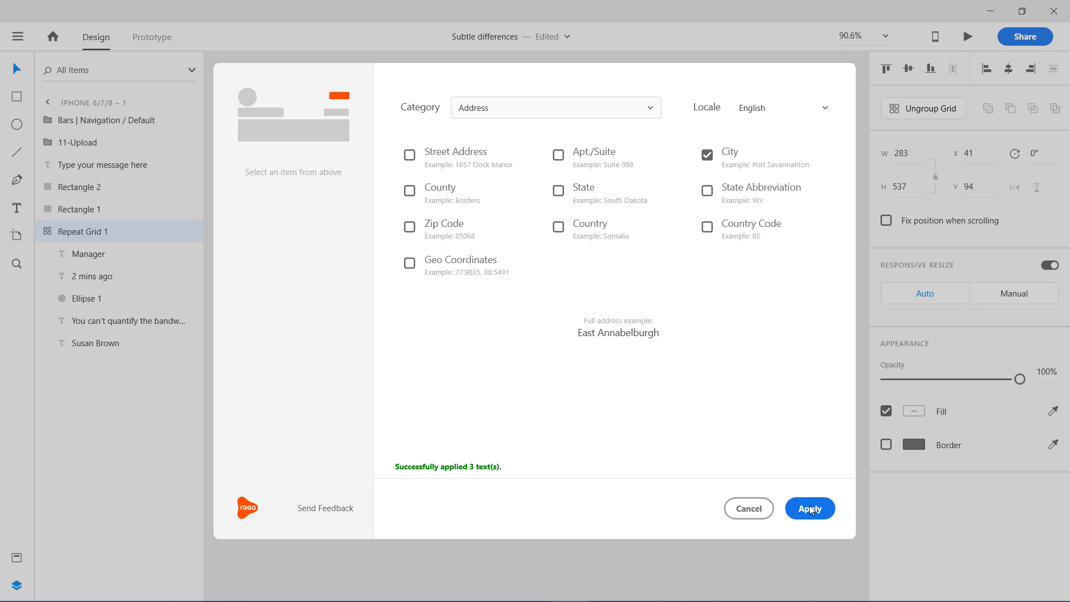
left_click(737, 506)
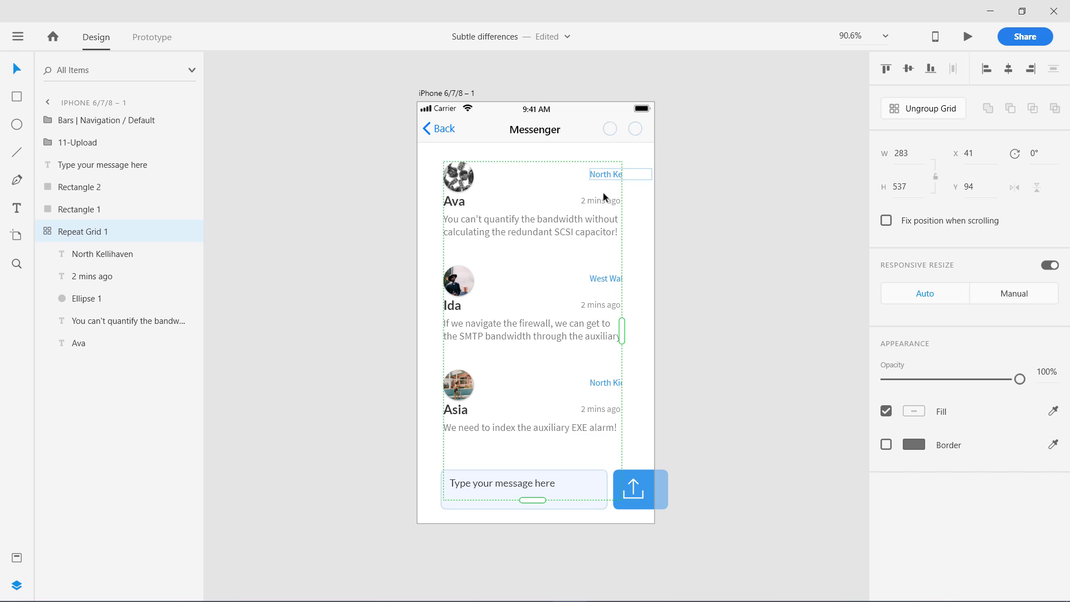
Widen the message repeat grid slightly by dragging its right edge
mouse_move(622, 323)
left_mouse_down()
mouse_move(643, 323)
mouse_move(630, 323)
left_mouse_up()
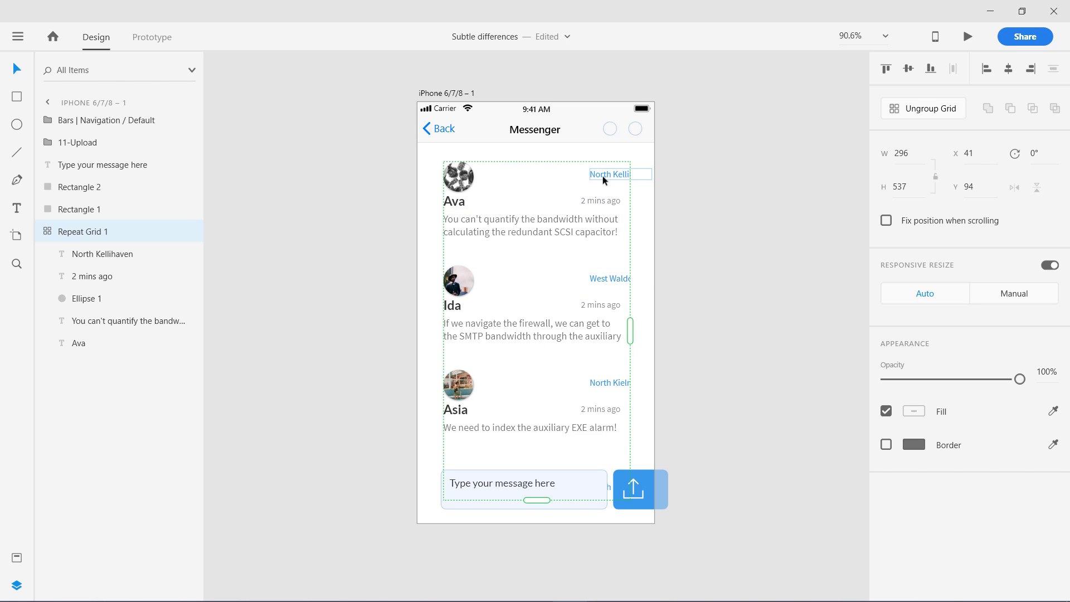
key("Left")
key("Left")
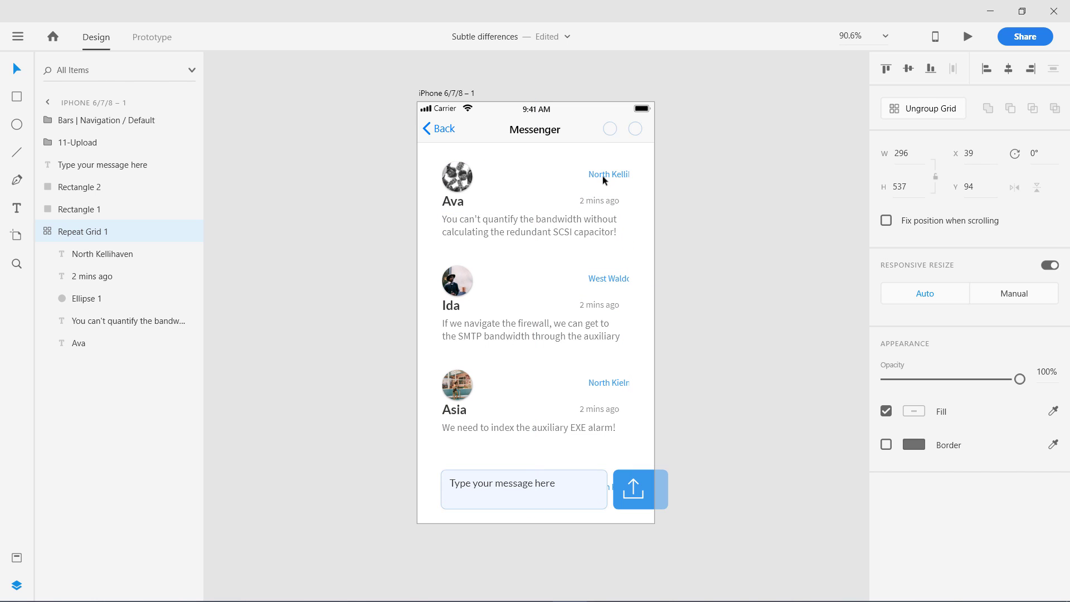
key("Right")
key("Right")
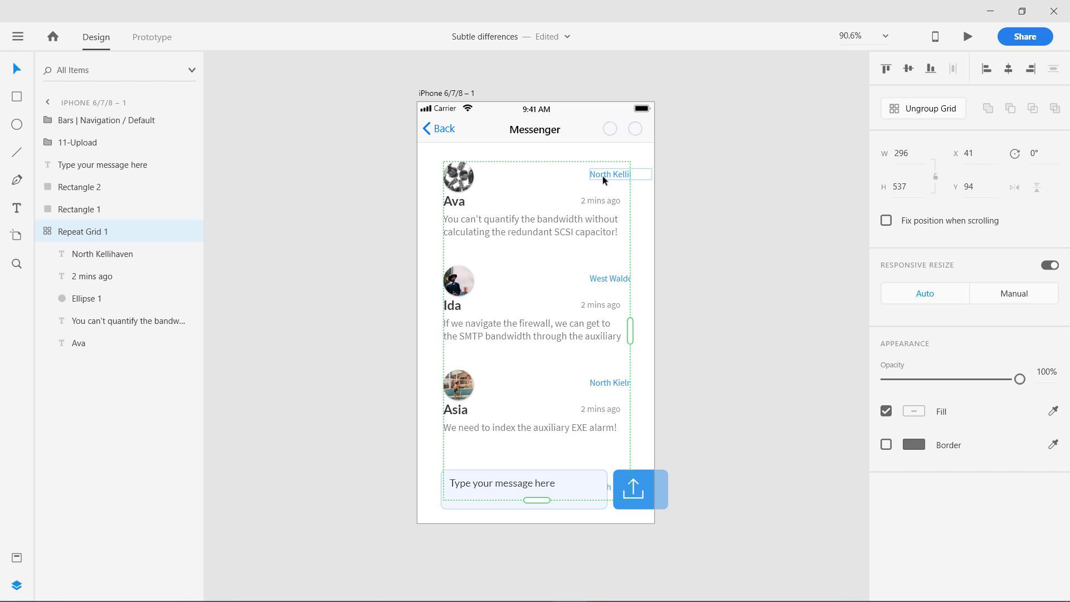
Nudge the North Kellihaven city text left so its full name shows, then reselect the grid
double_click(603, 175)
key("Left")
key("Left")
key("Left")
key("Left")
key("Left")
key("Left")
key("Left")
key("Left")
key("Left")
key("Left")
key("Left")
key("Left")
key("Left")
key("Left")
key("Left")
key("Left")
key("Left")
key("Left")
key("Left")
key("Left")
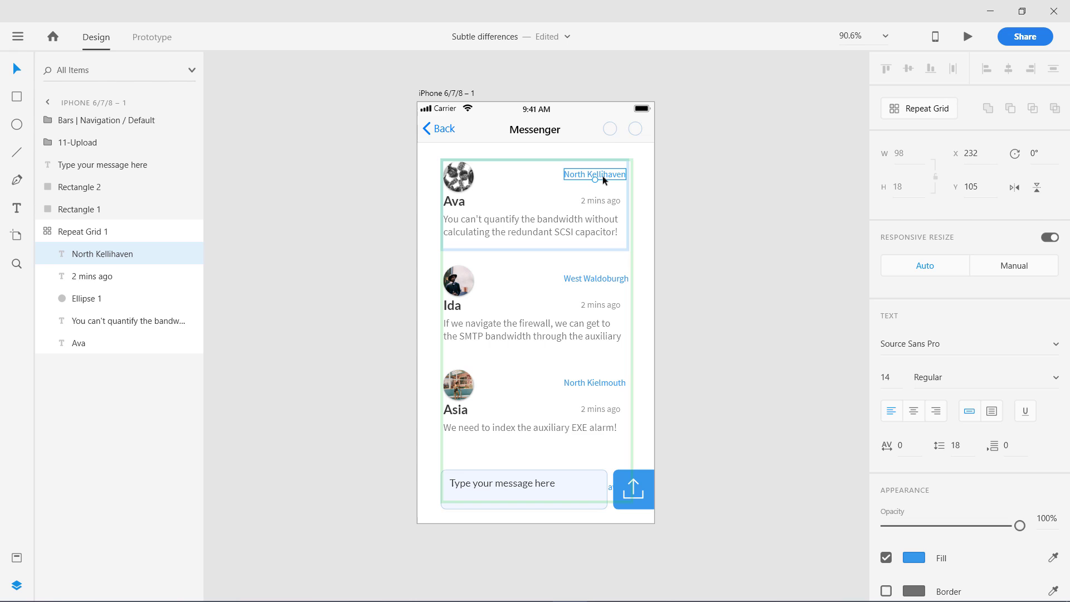
key("shift+Left")
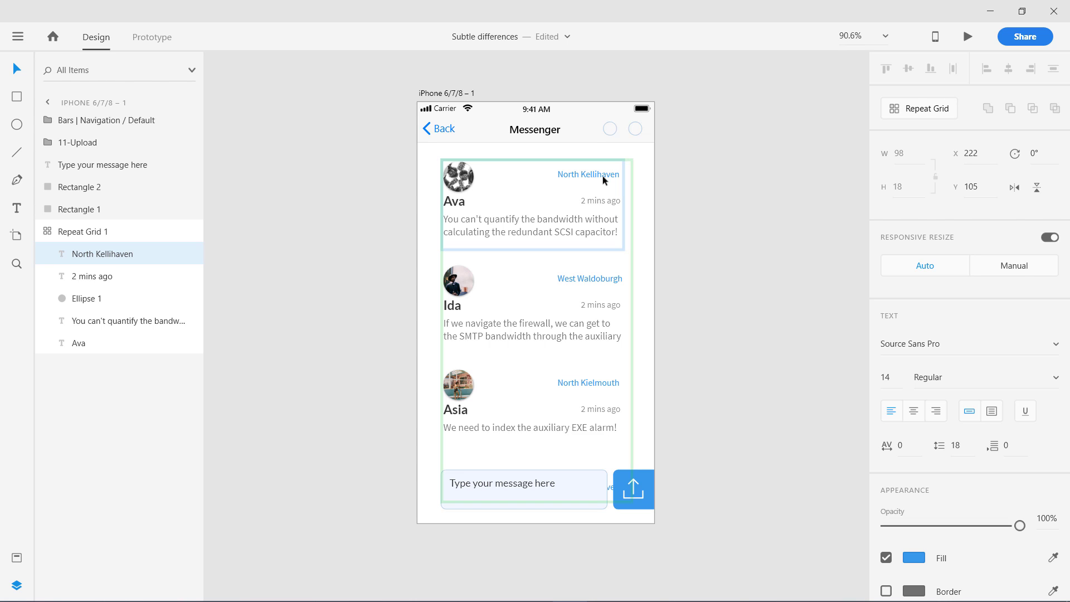
key("Right")
key("Right")
key("Right")
key("Right")
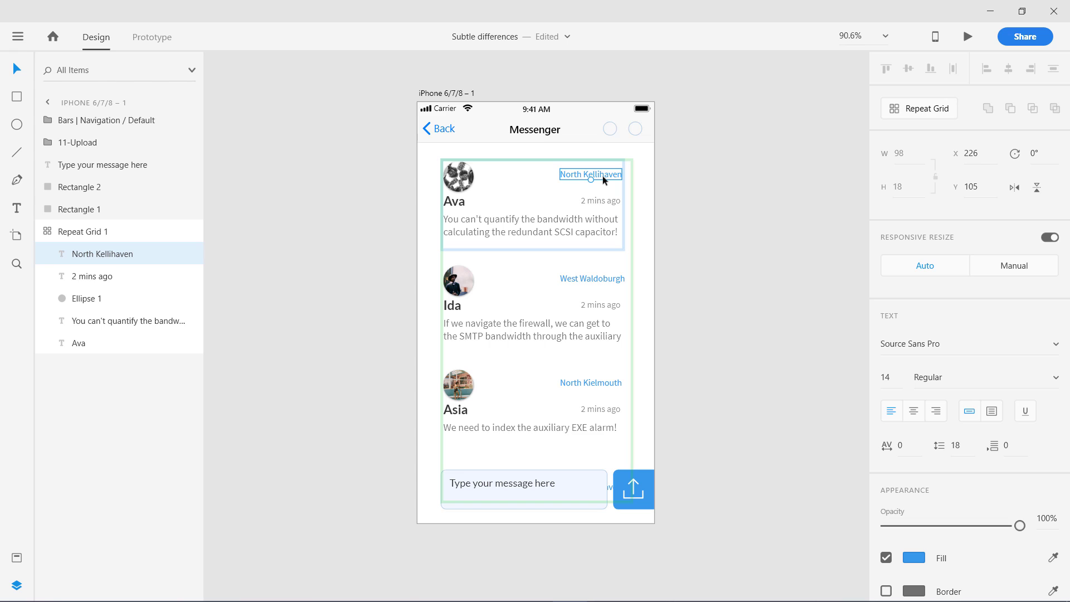
left_click(367, 273)
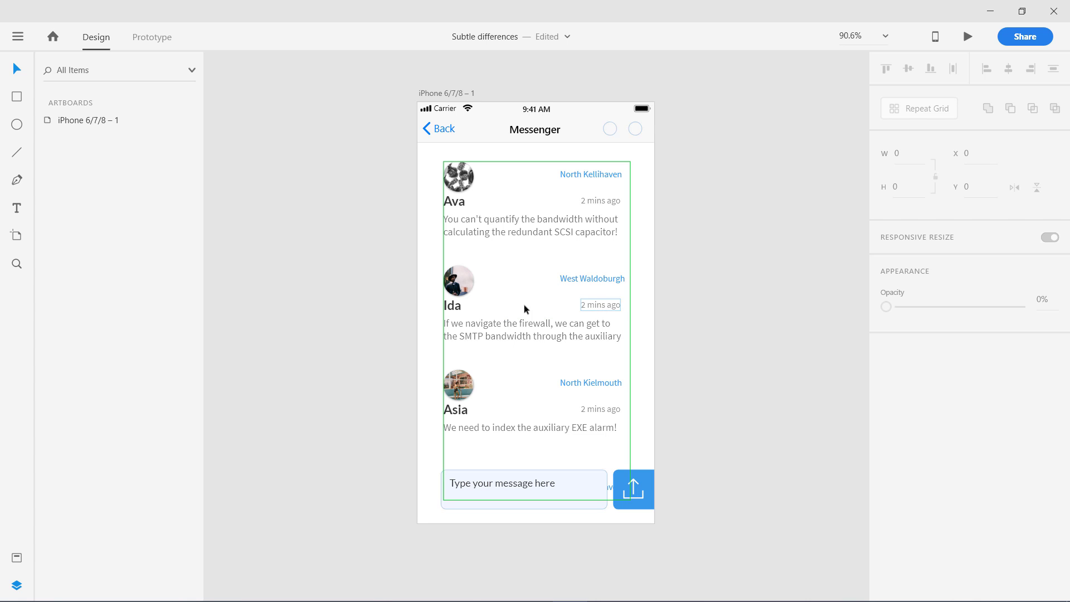
left_click(466, 179)
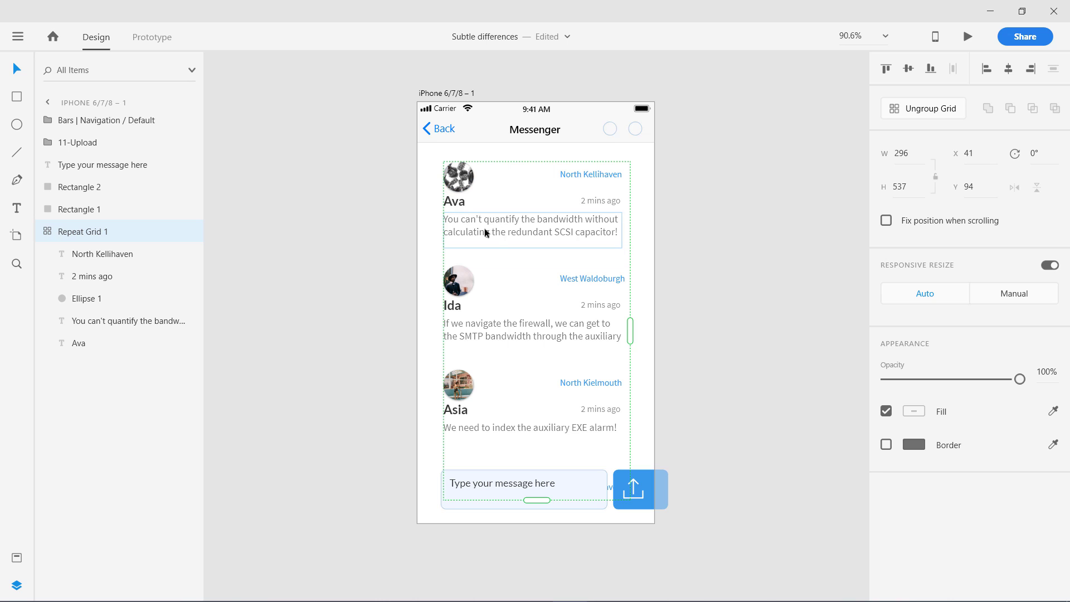
left_click(18, 36)
Fill the message bodies with random Internet-category phrases via Repetor, then close it
mouse_move(72, 545)
left_click(253, 294)
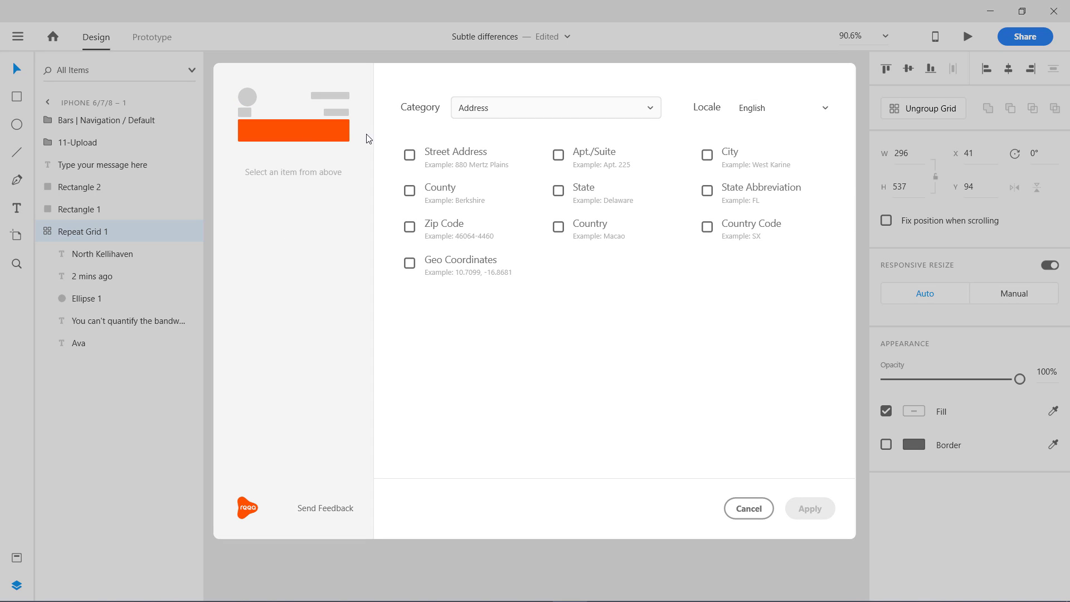
left_click(497, 109)
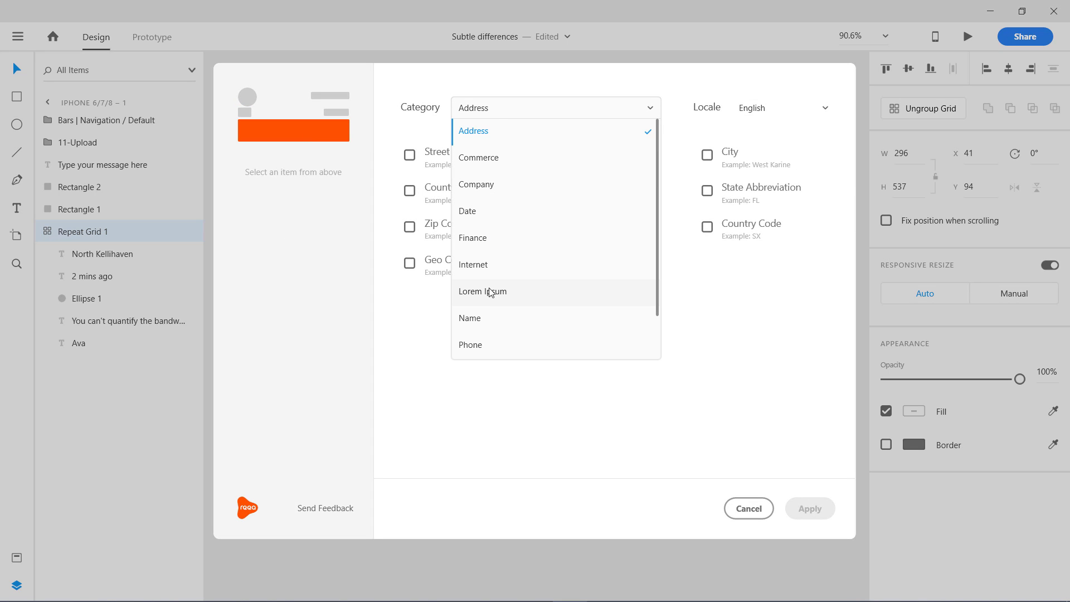
left_click(493, 265)
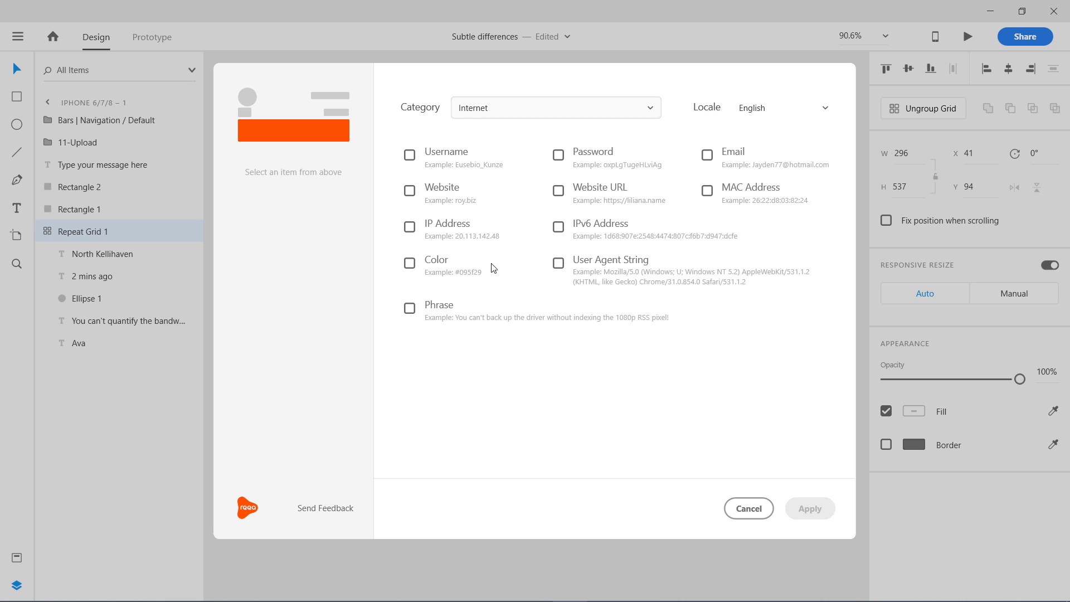
left_click(410, 308)
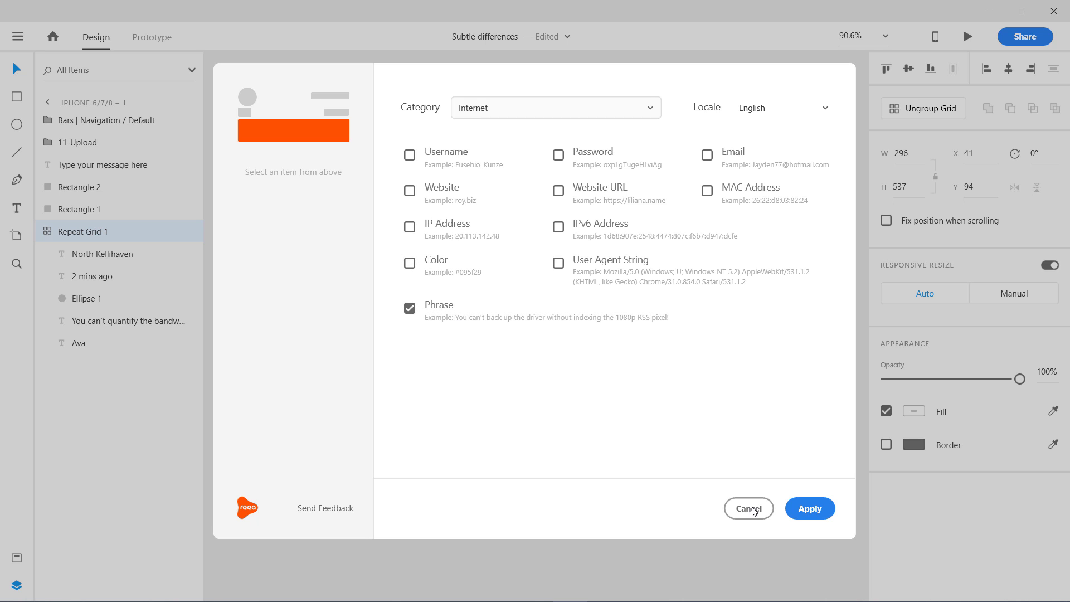
left_click(795, 512)
left_click(749, 508)
Reselect the message repeat grid and relaunch the Repetor plugin
left_click(607, 497)
left_click(380, 457)
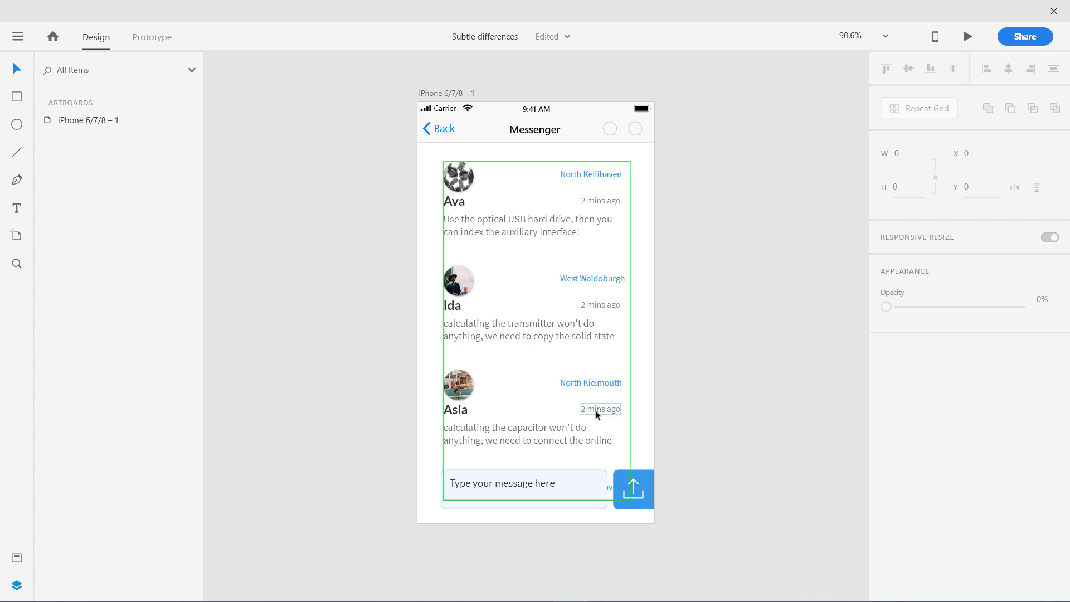
left_click(532, 224)
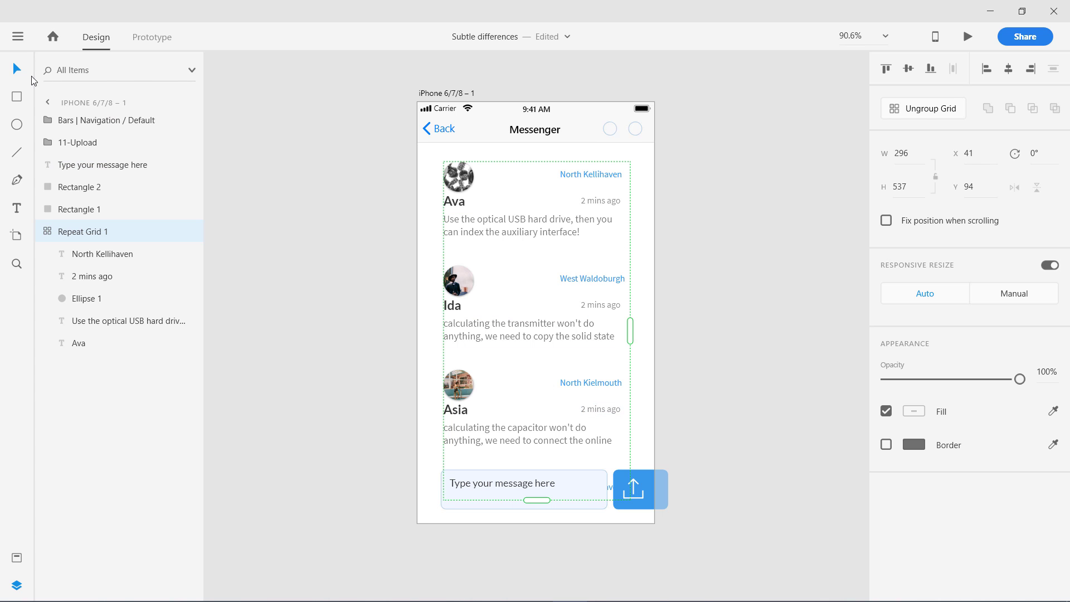
left_click(22, 38)
mouse_move(78, 545)
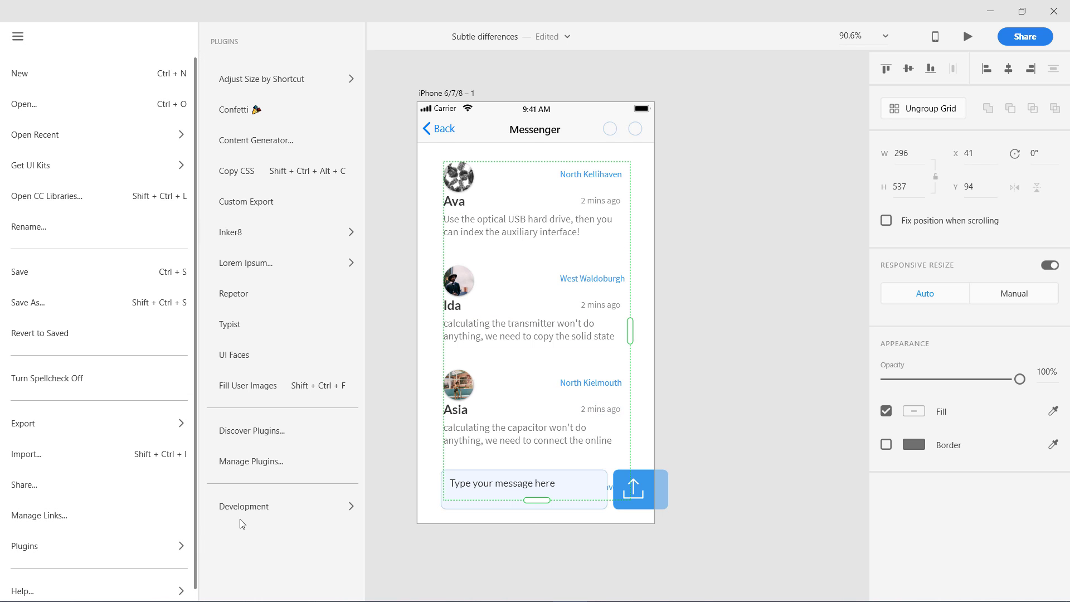
left_click(255, 285)
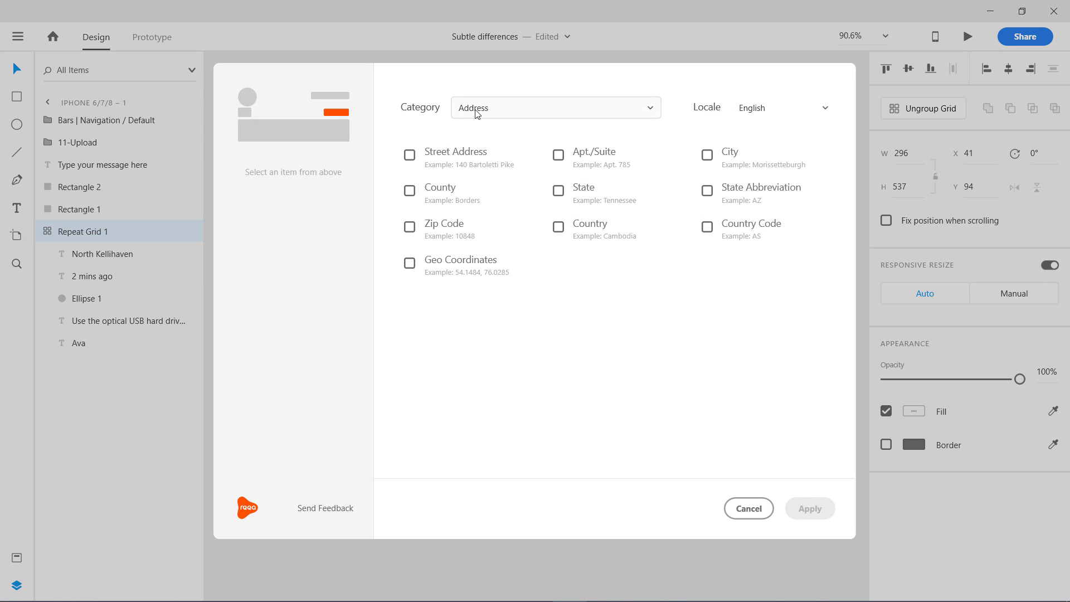
Browse the Repetor data categories, trying System and then Random
left_click(474, 112)
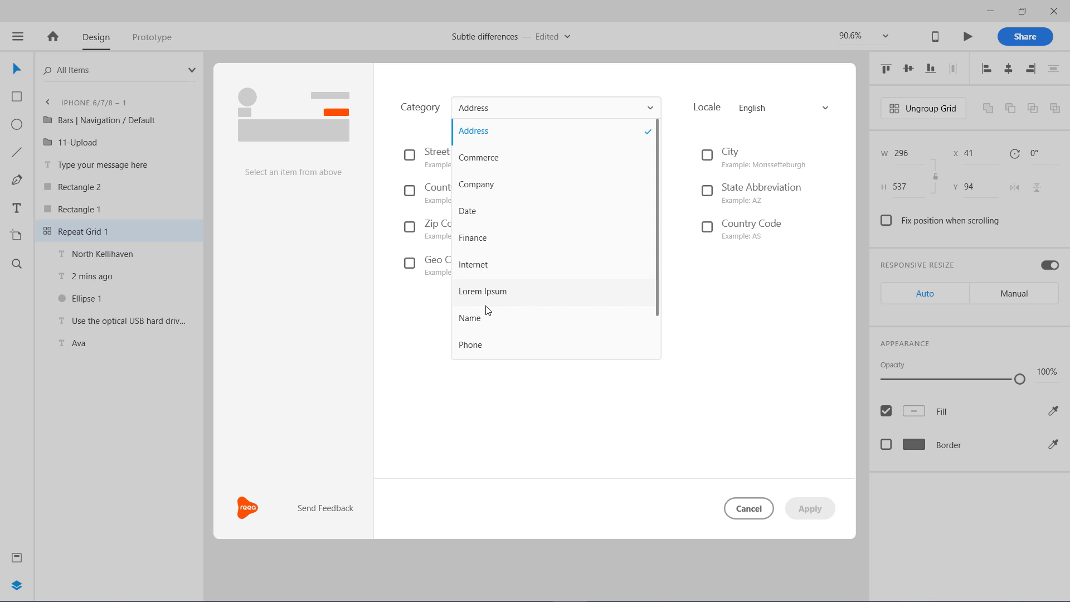
scroll(488, 309, "down", 1)
scroll(491, 306, "up", 1)
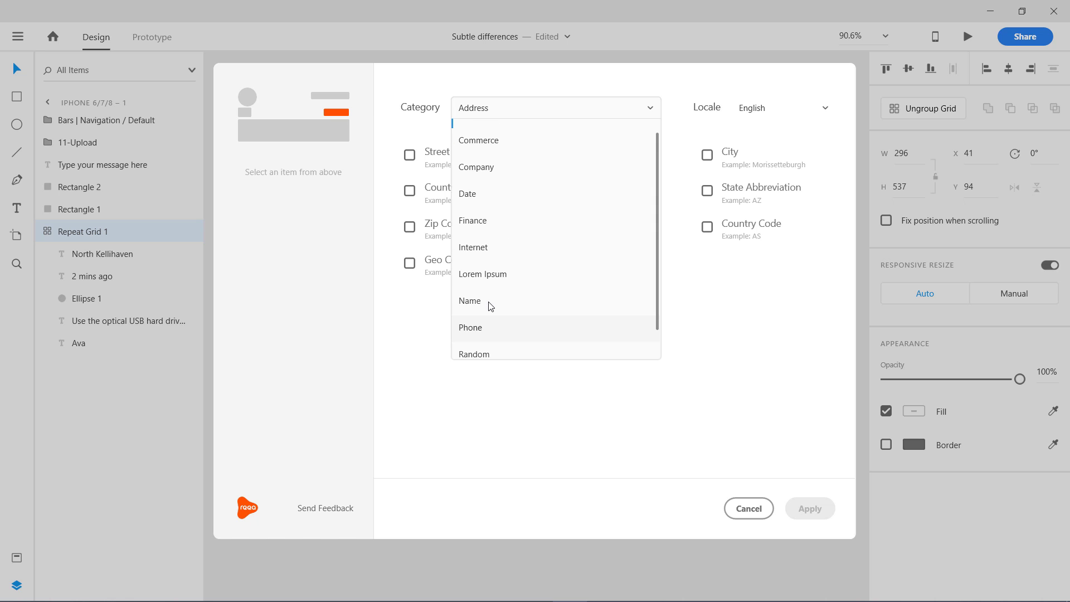
scroll(489, 307, "down", 1)
left_click(481, 343)
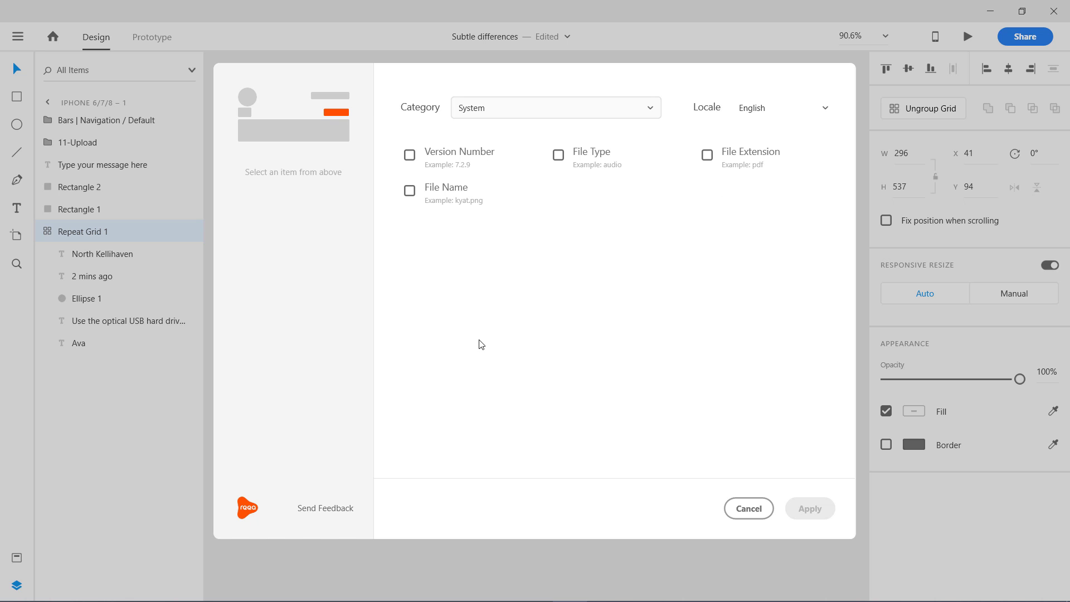
left_click(501, 111)
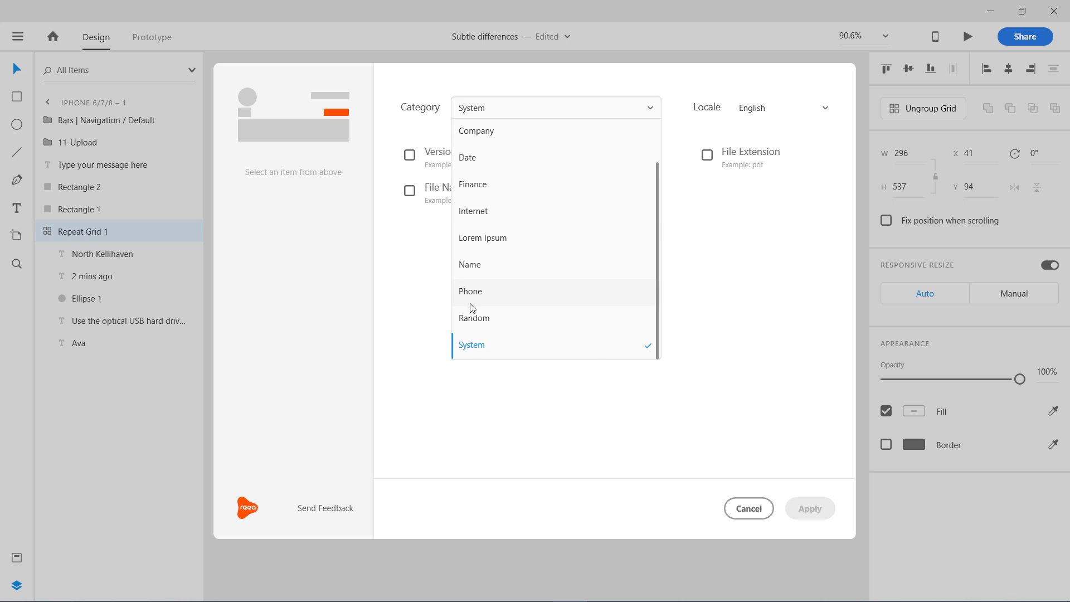
left_click(473, 313)
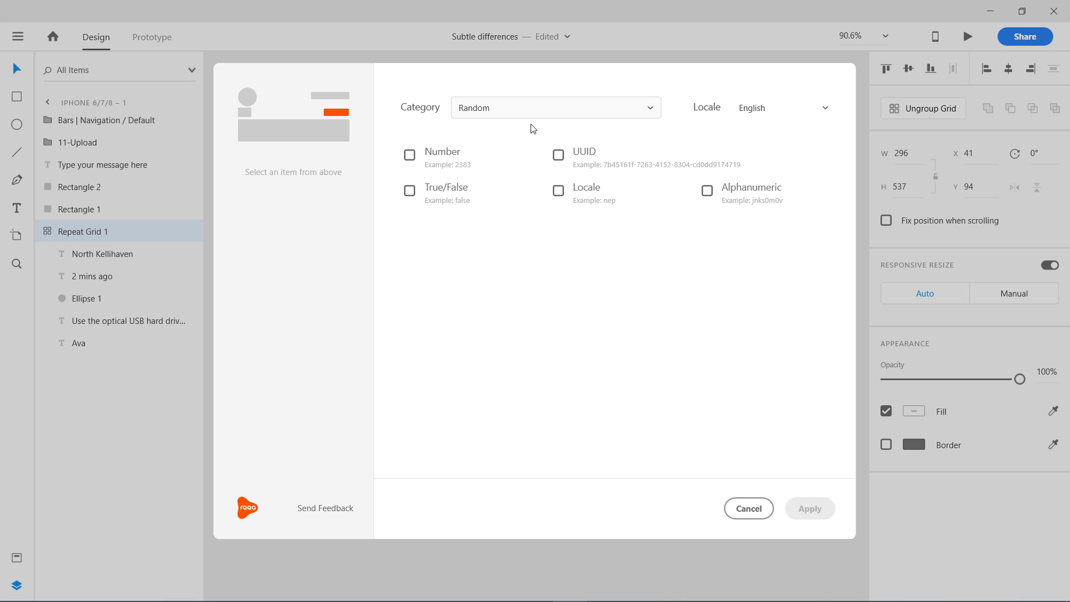
Cycle through Phone, Name, Lorem Ipsum, Internet and Finance, ending on the Date category
left_click(535, 108)
left_click(498, 289)
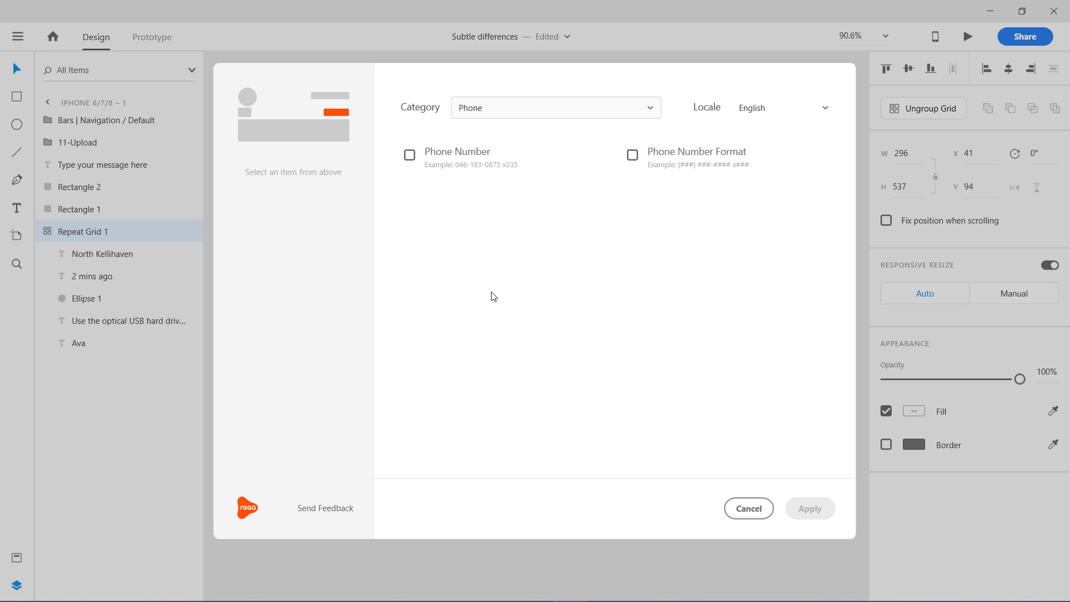
left_click(502, 107)
left_click(493, 264)
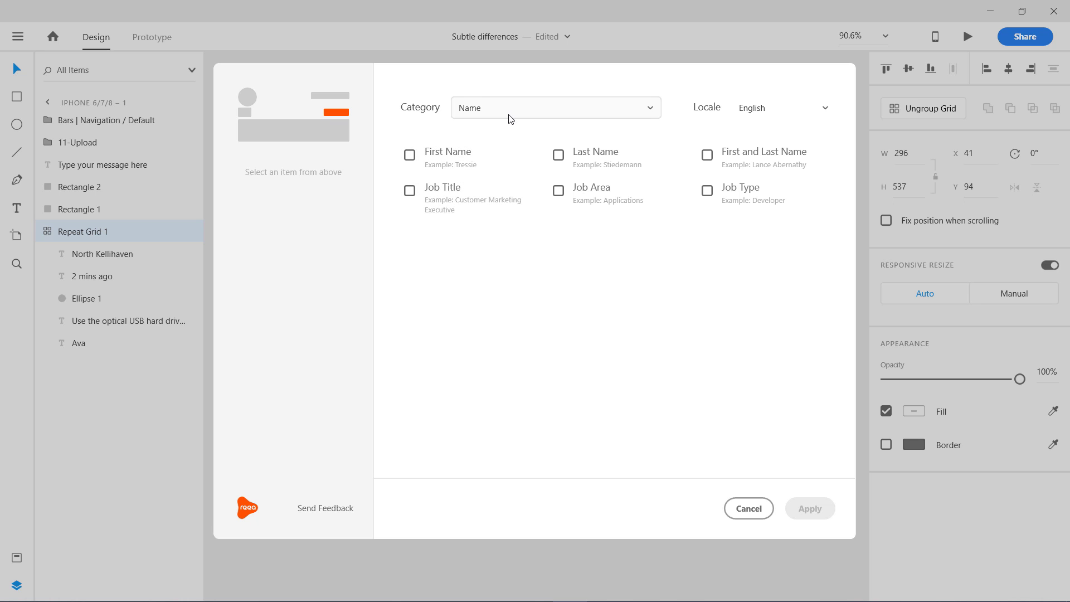
left_click(512, 112)
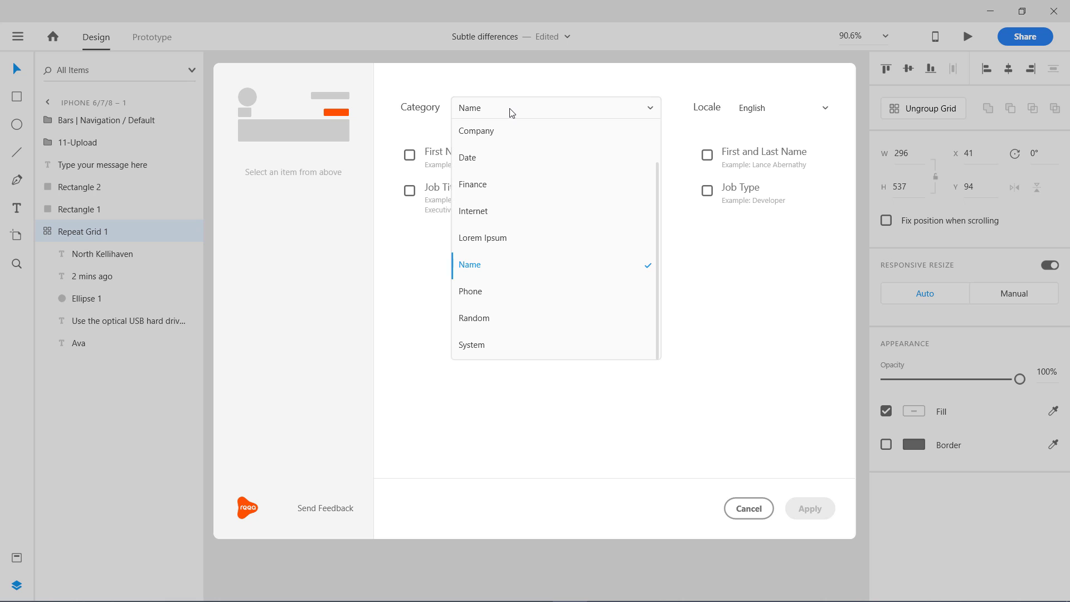
left_click(468, 234)
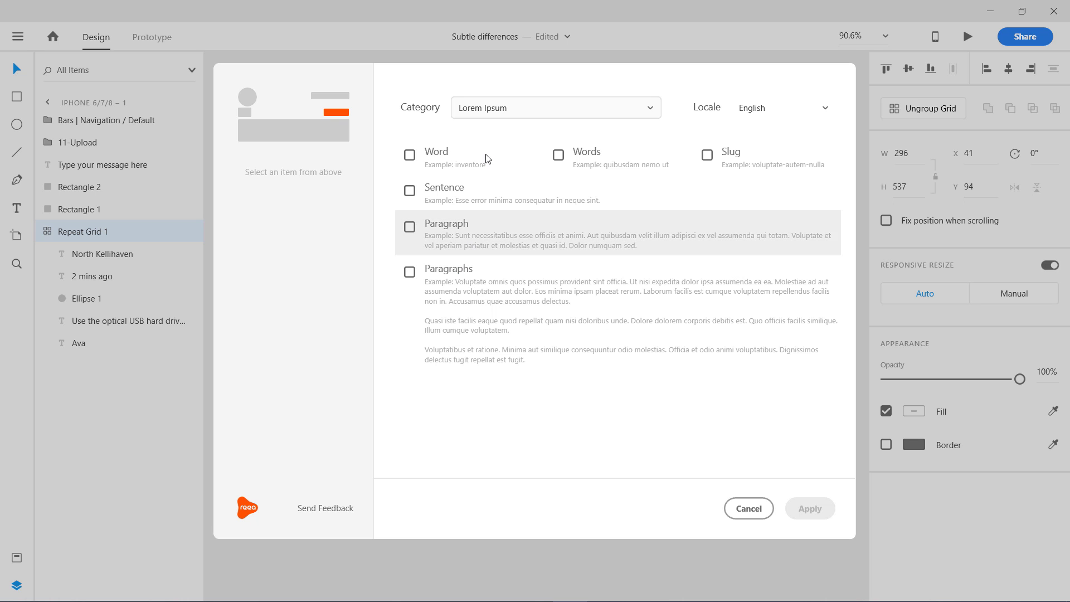
left_click(495, 111)
left_click(495, 216)
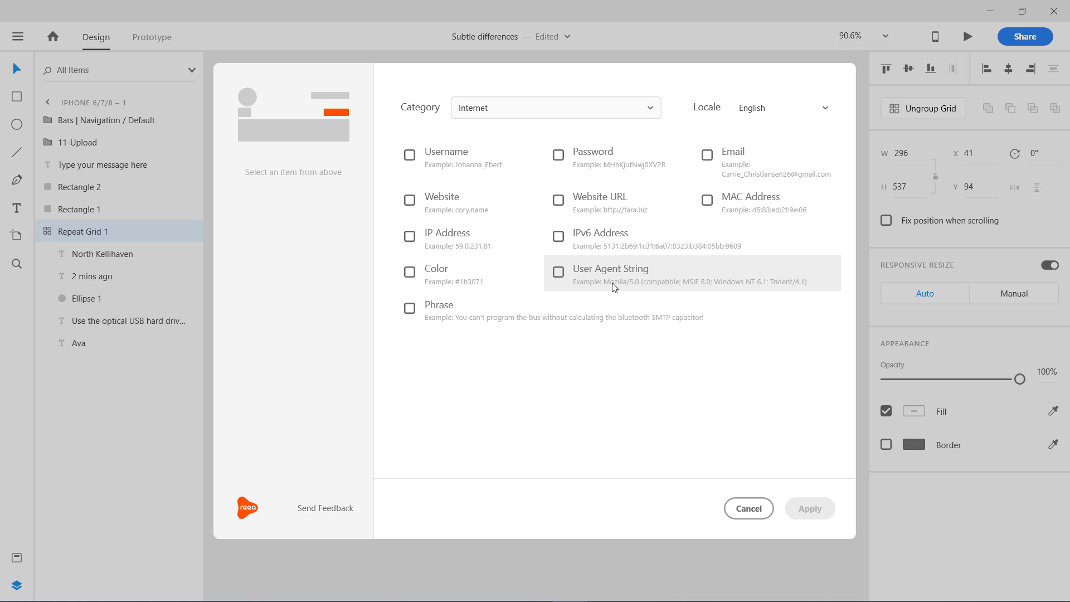
left_click(532, 114)
left_click(518, 185)
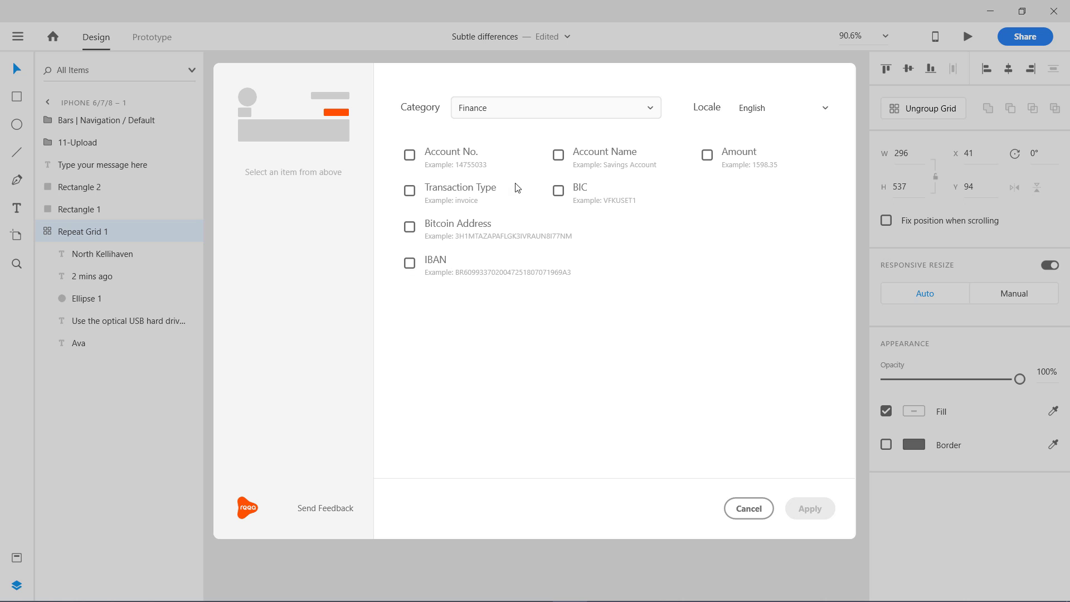
left_click(531, 113)
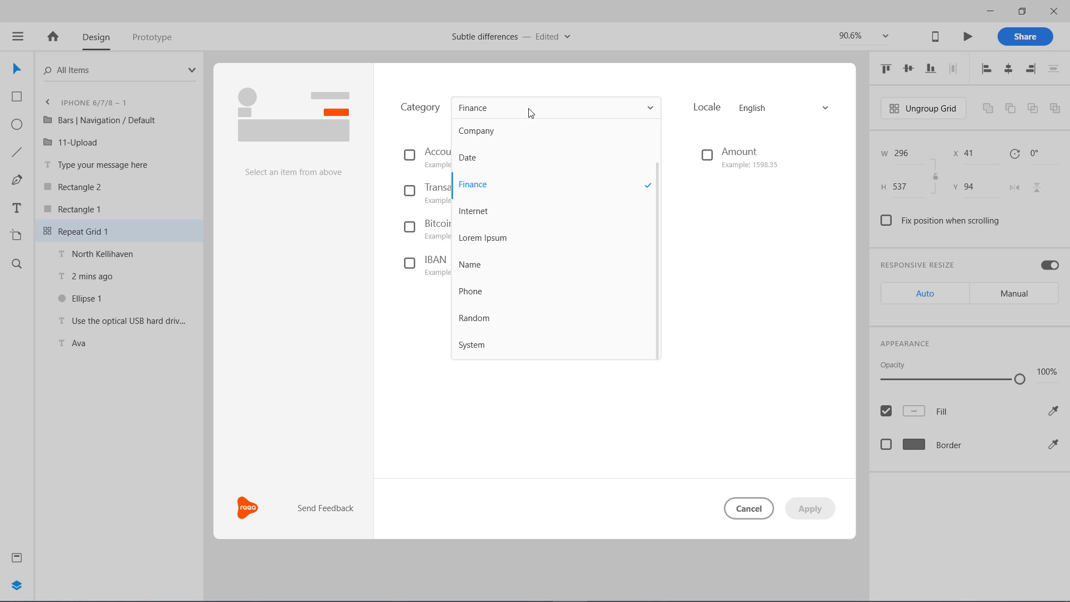
left_click(519, 159)
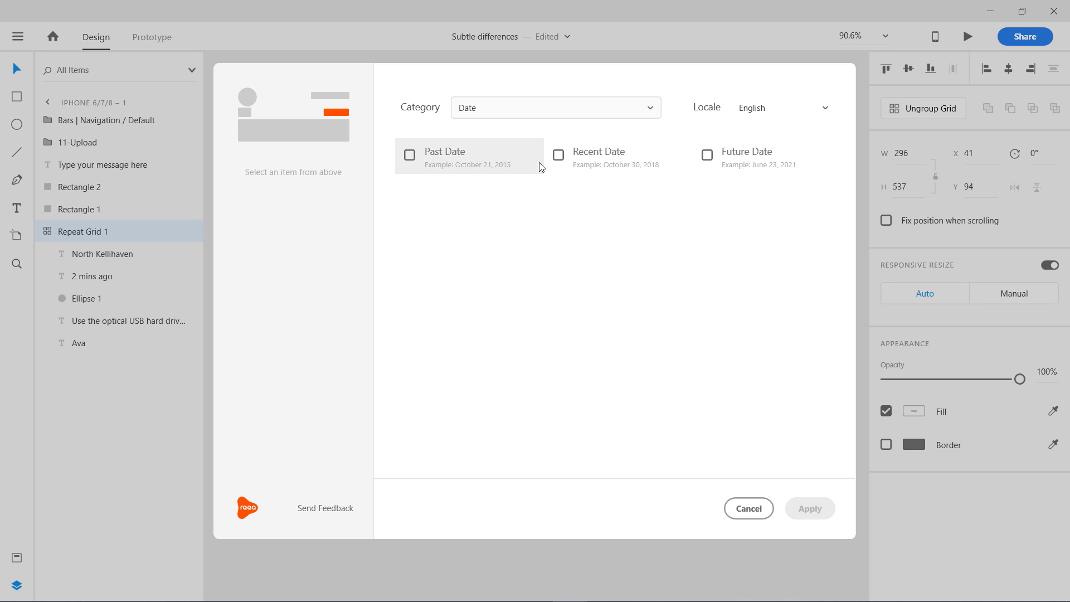
Apply Recent Date values in 'Time with seconds' format to the four chat timestamps
left_click(557, 154)
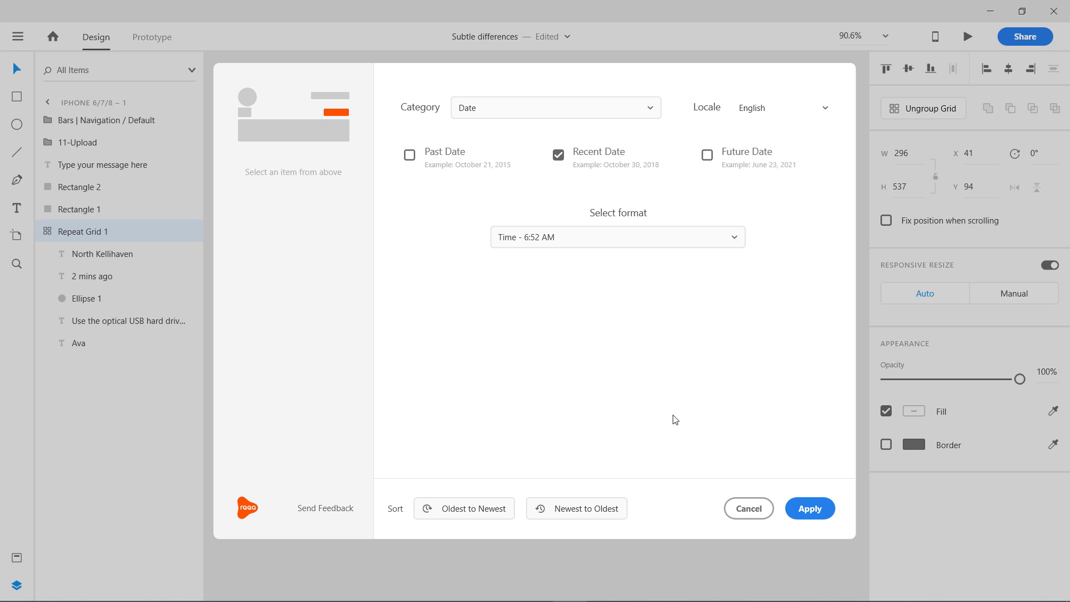
left_click(619, 238)
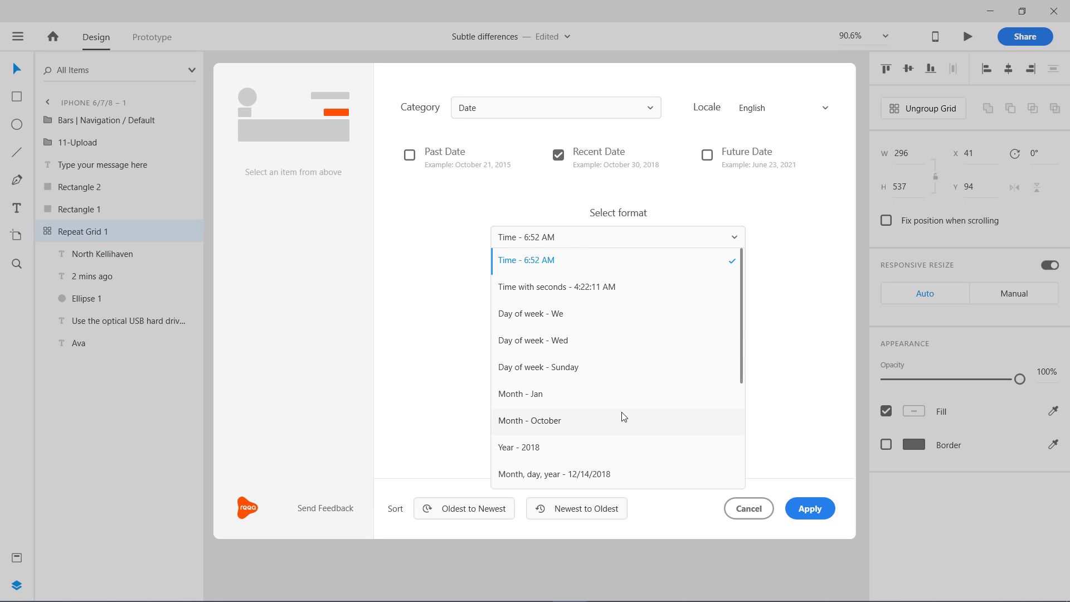
left_click(599, 291)
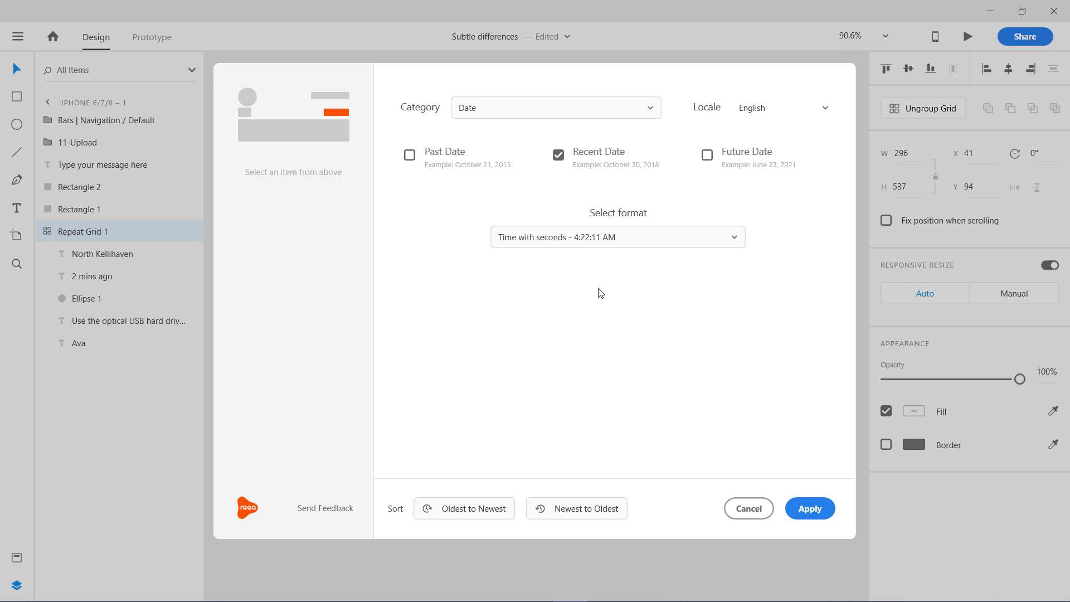
left_click(800, 508)
Close Repetor and select then deselect the grid to check times like 2:24:04 AM
left_click(738, 511)
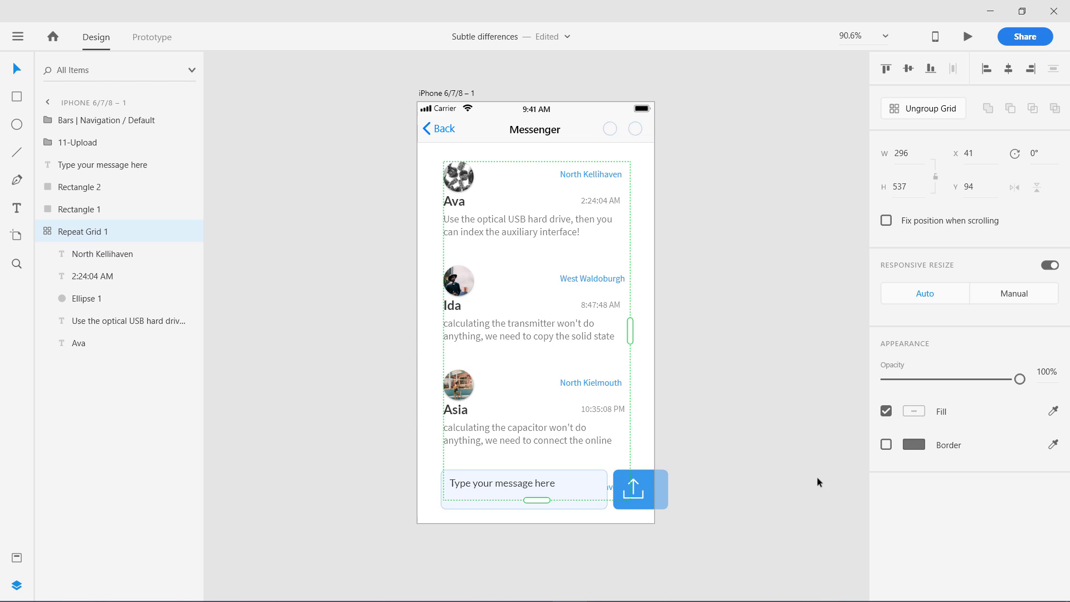
left_click(353, 147)
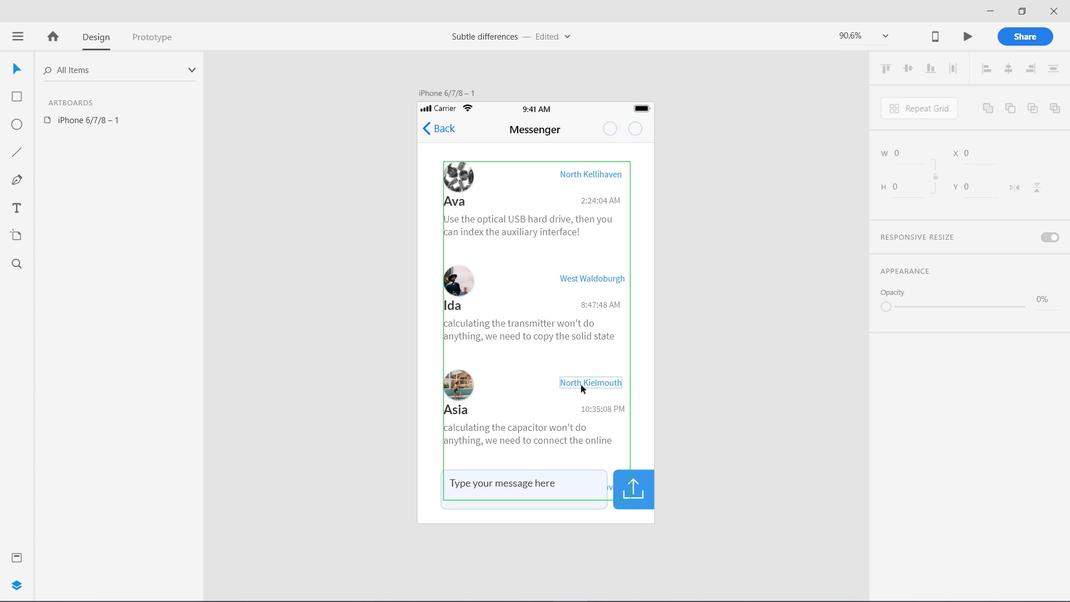
left_click(550, 429)
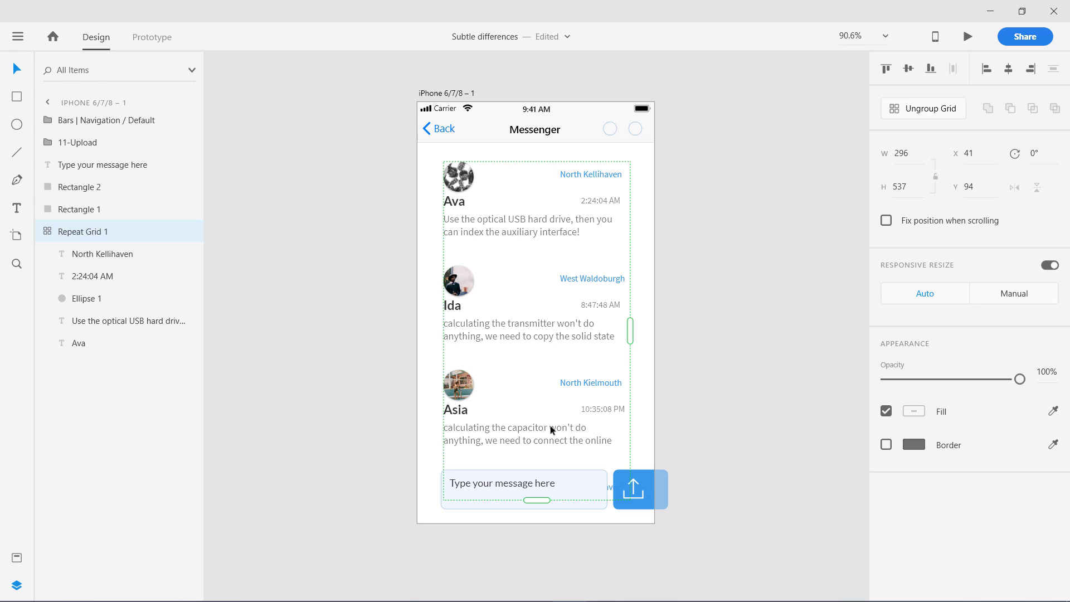
left_click(286, 342)
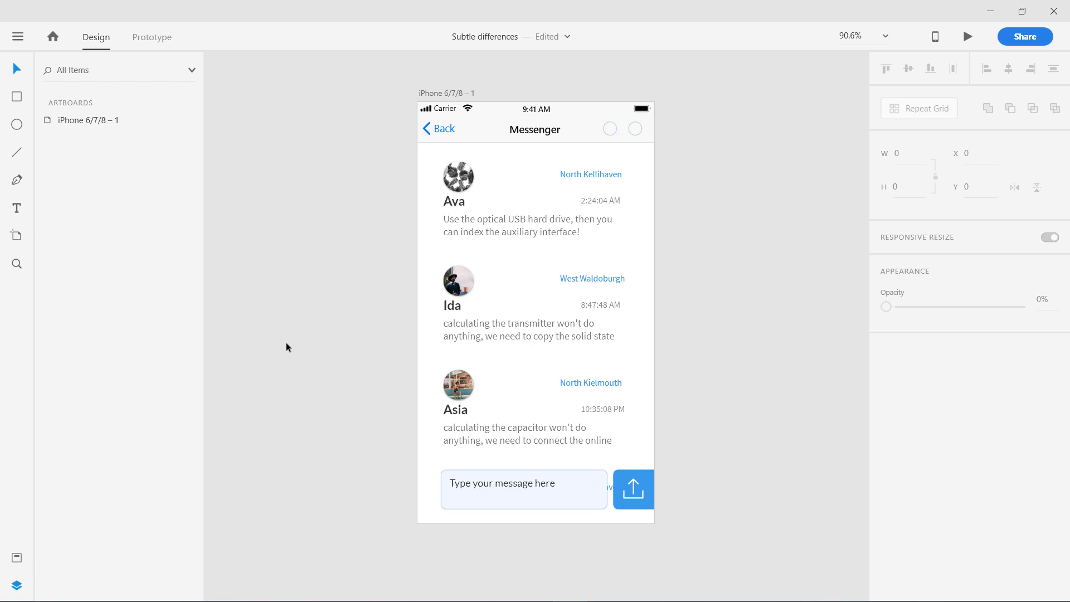
left_click(19, 37)
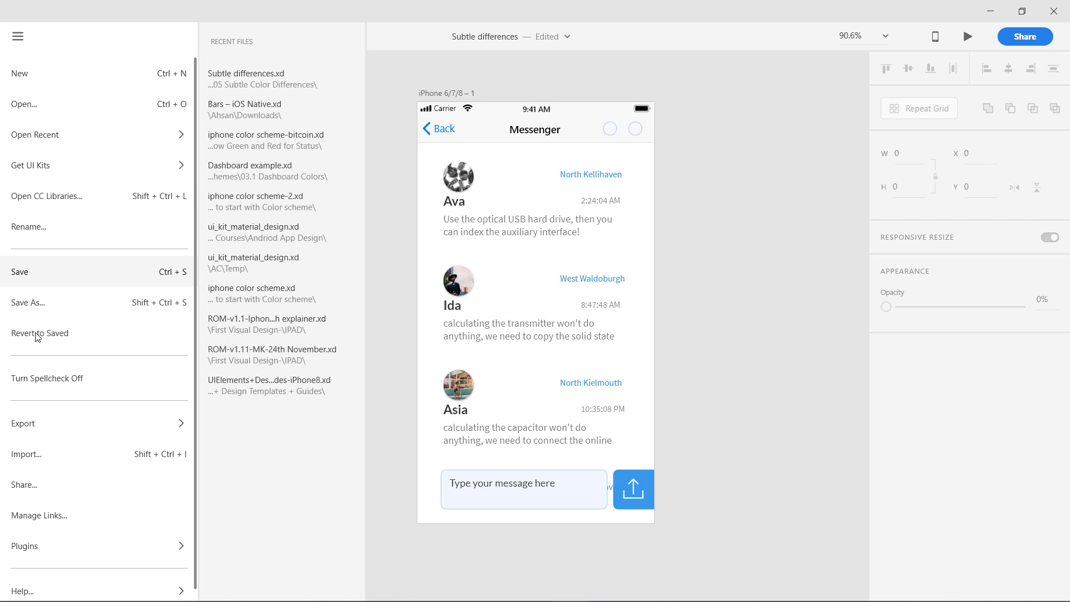
mouse_move(162, 548)
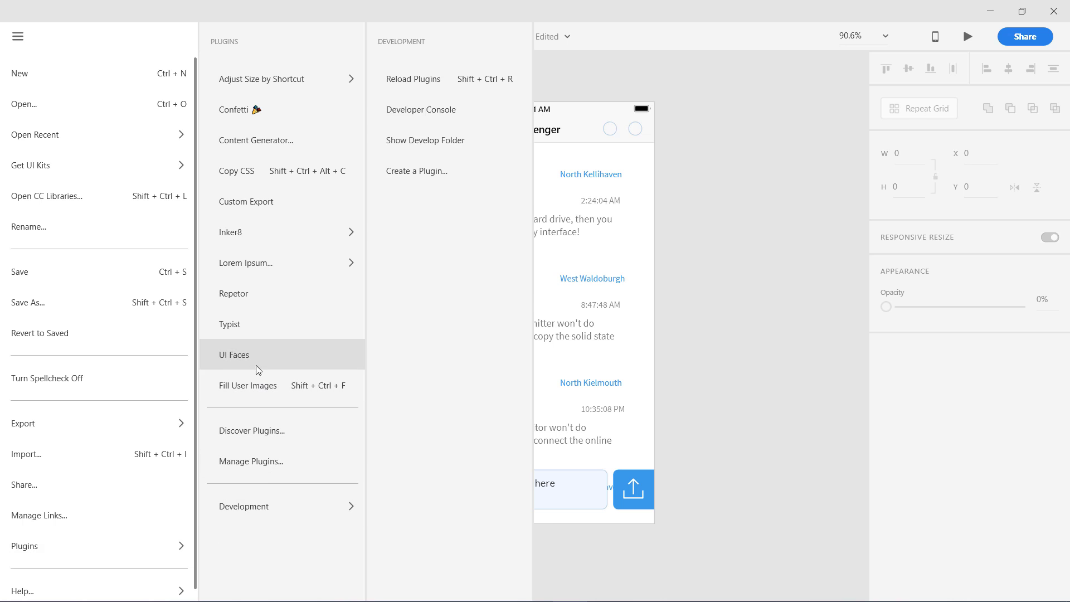
left_click(255, 296)
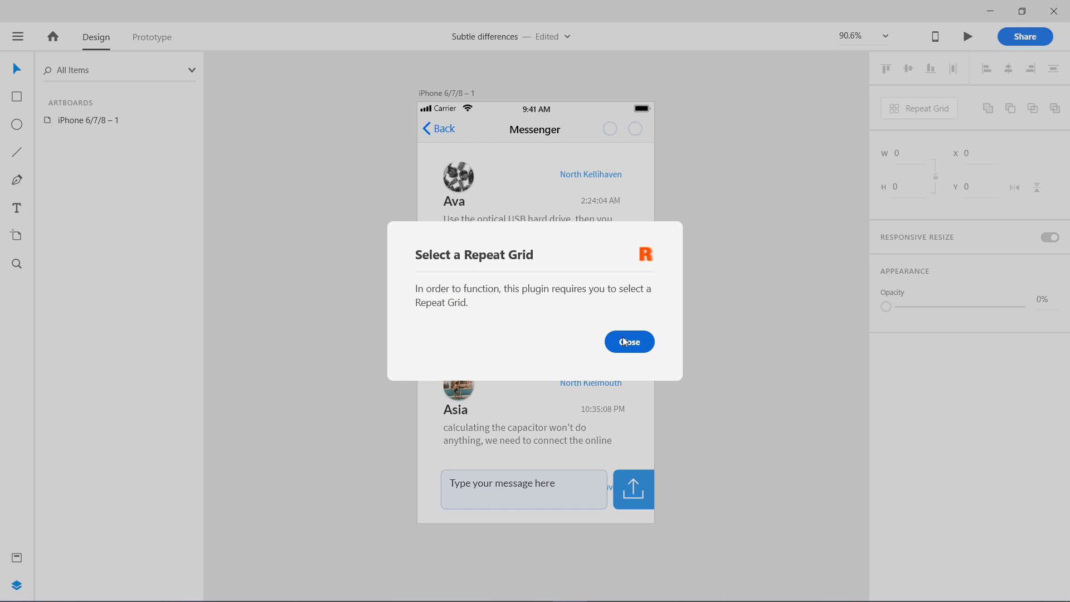
left_click(626, 340)
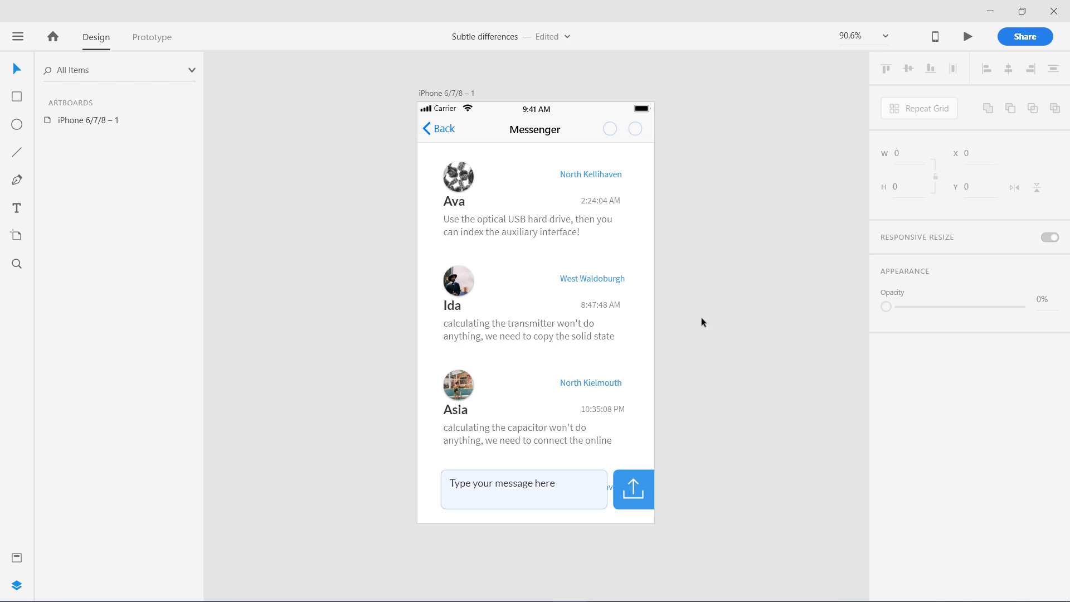